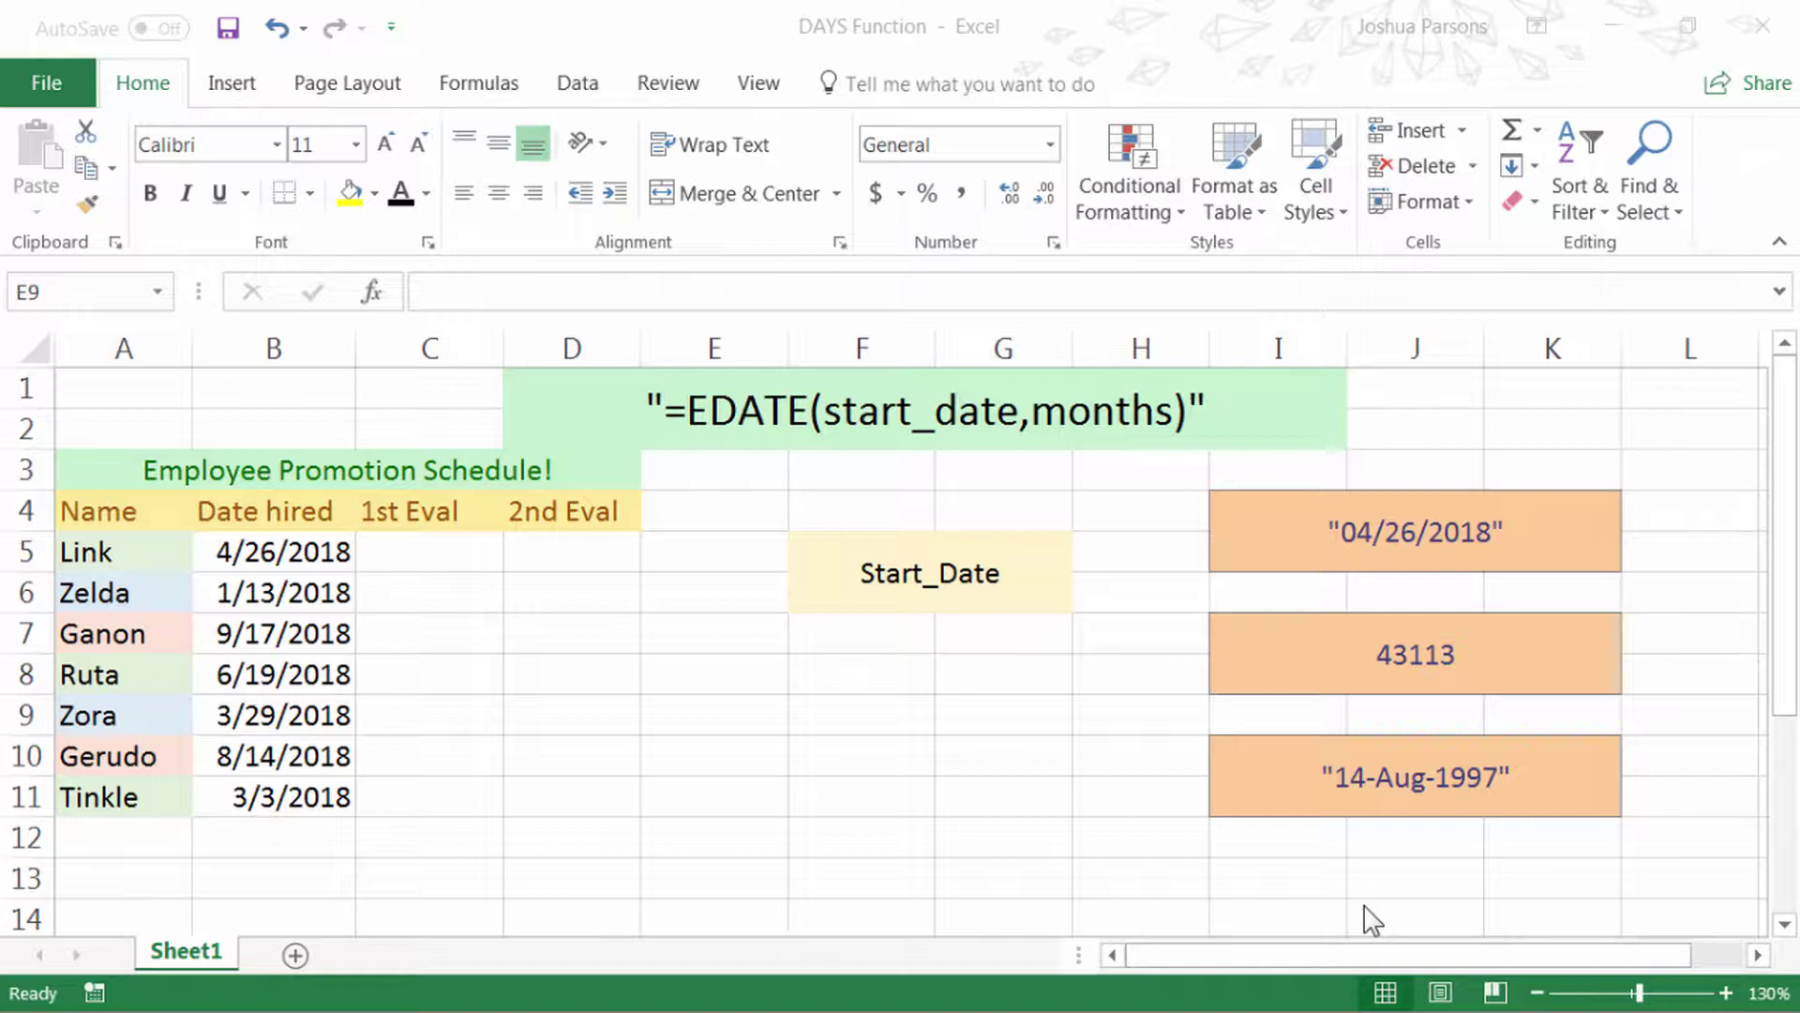
# Enter =EDATE(04/12/2018,3) in cell E8, which returns 91.
pyautogui.click(763, 702)
pyautogui.click(734, 667)
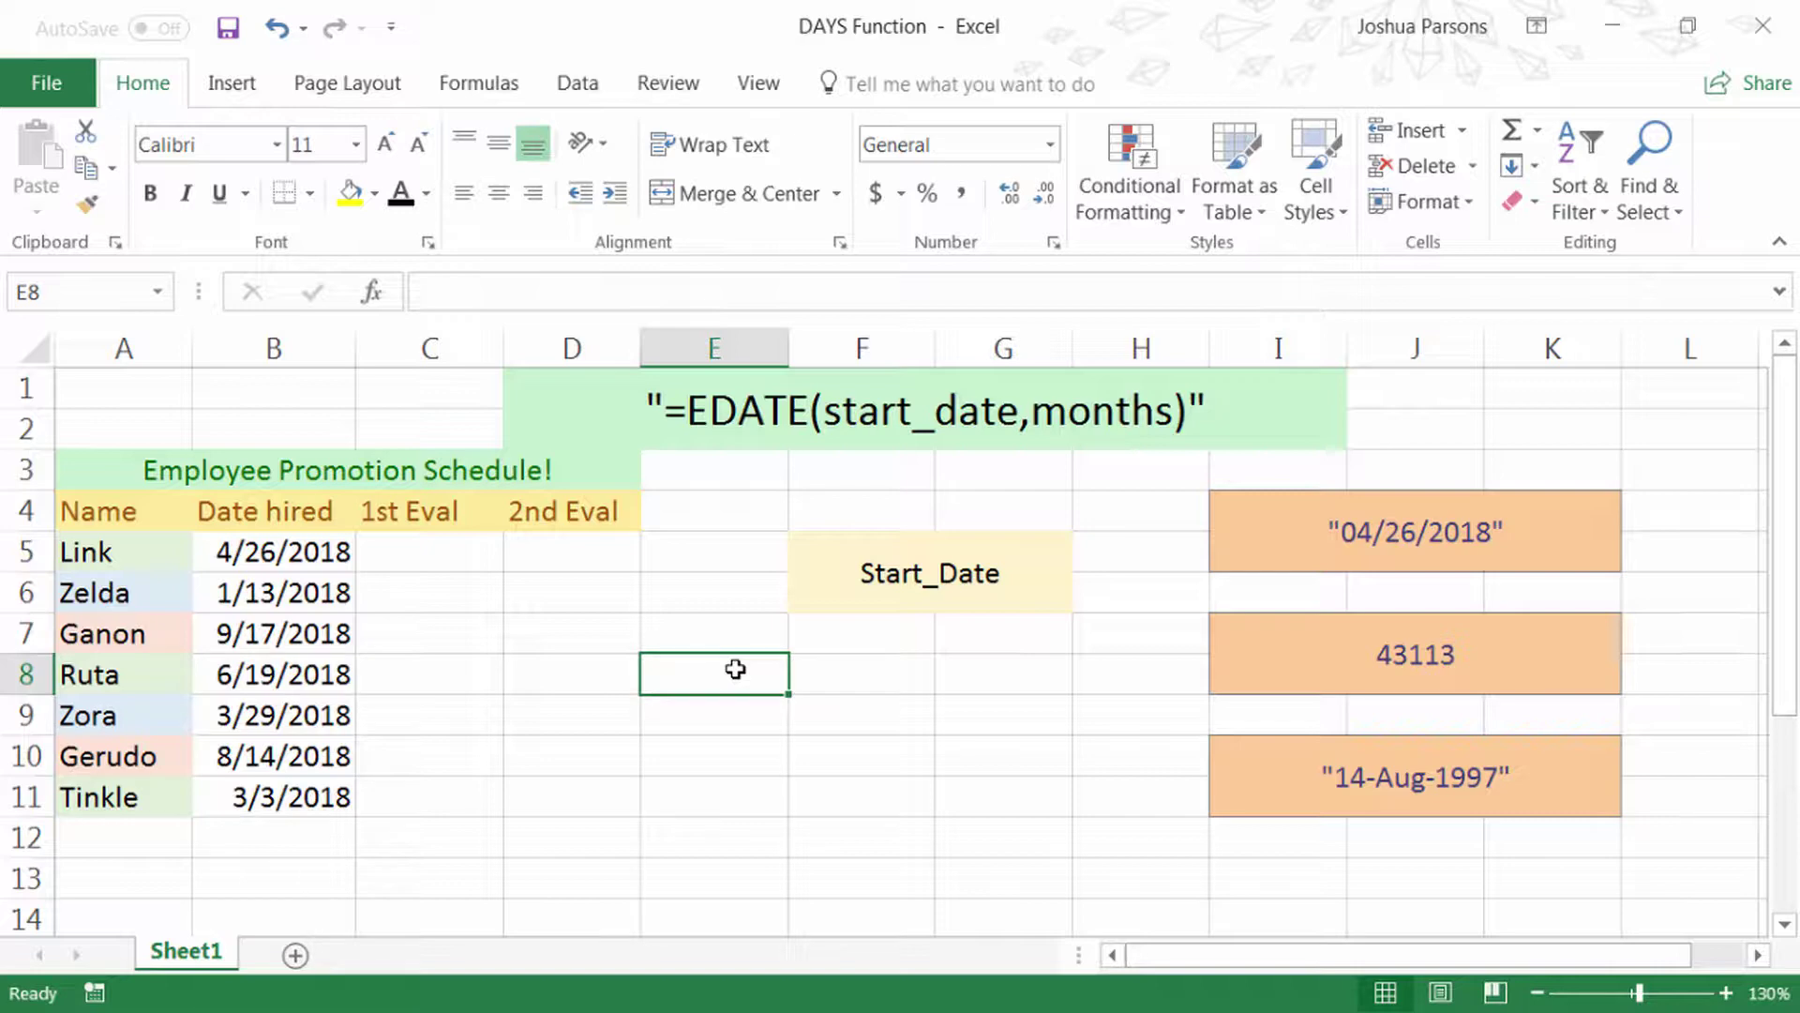
pyautogui.write('=ed')
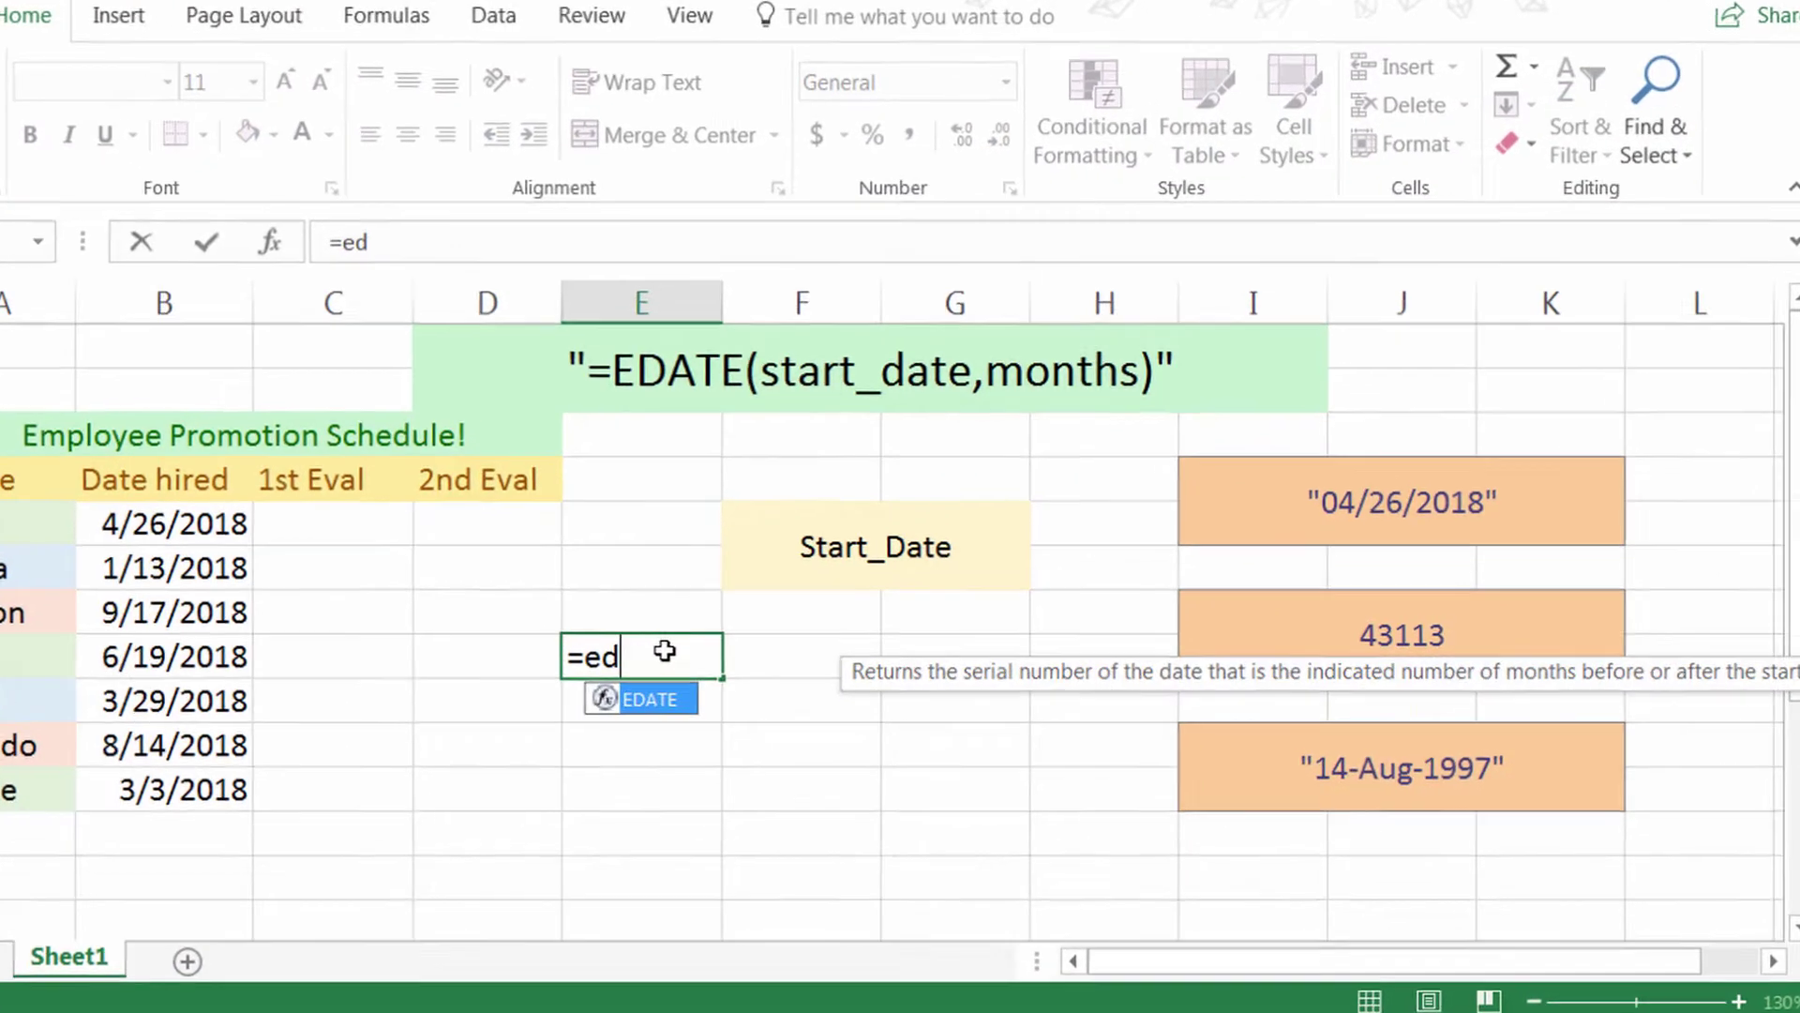
pyautogui.write('ate(')
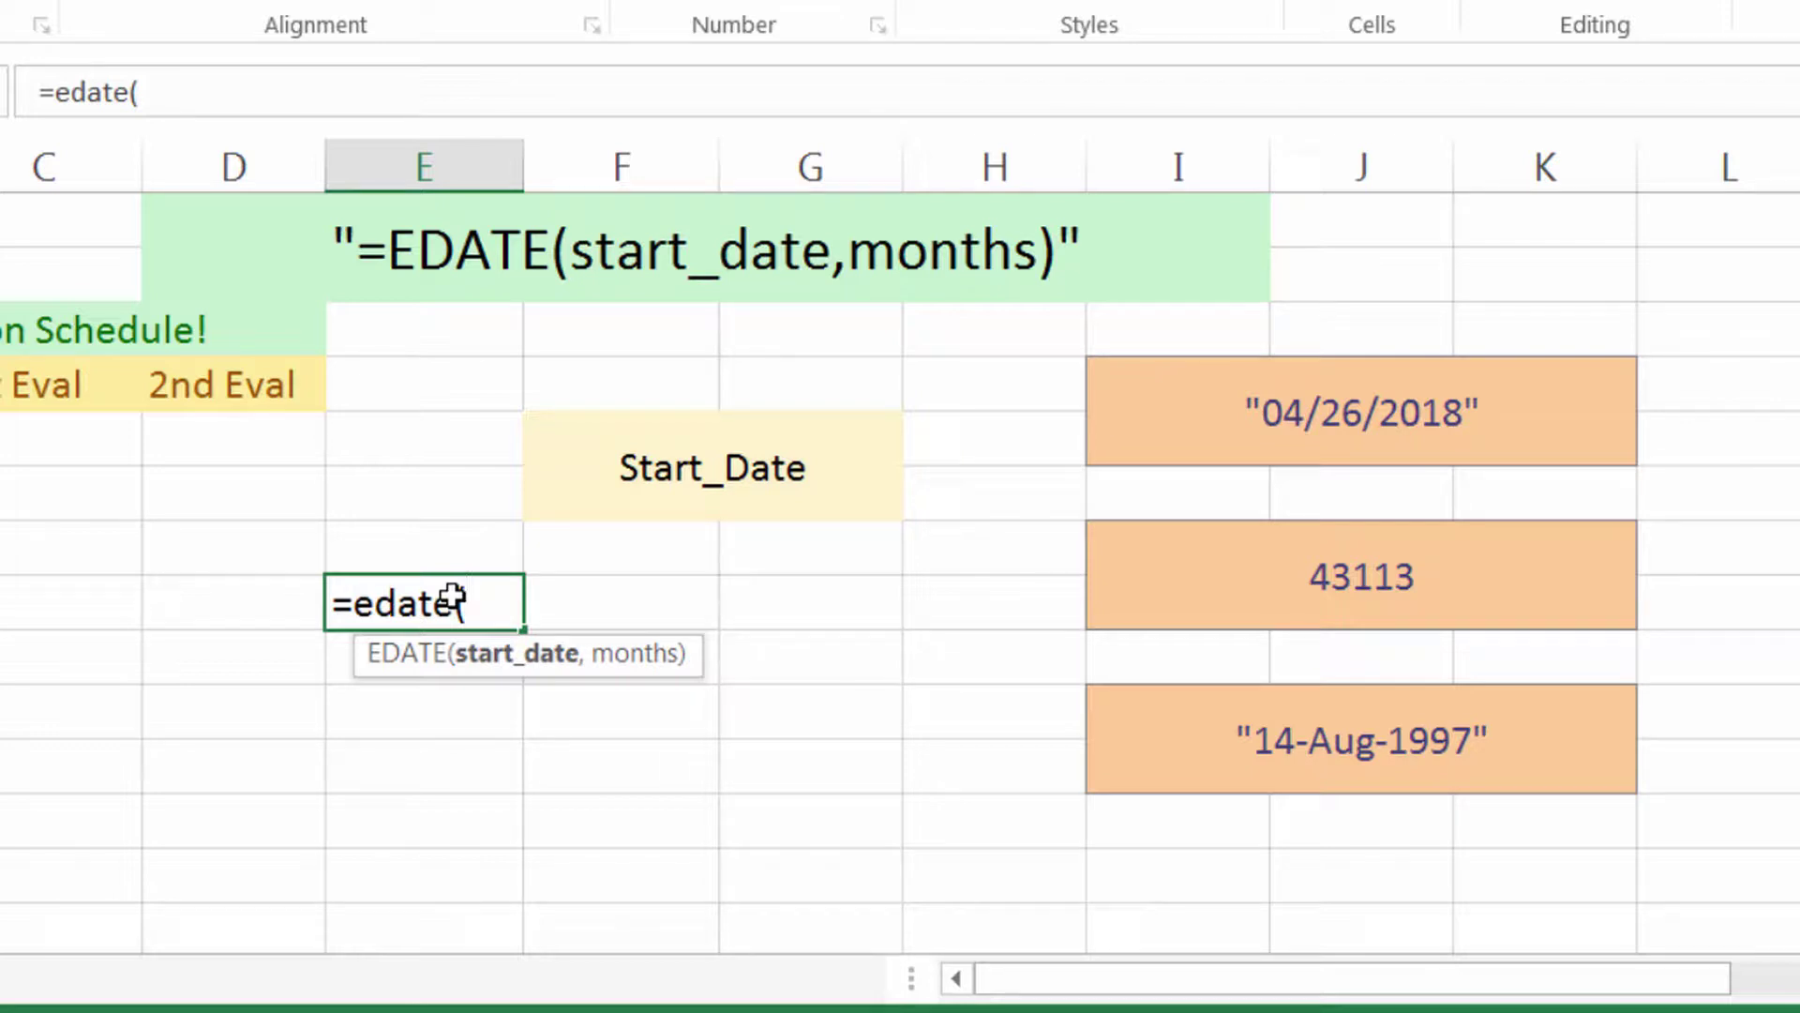
pyautogui.write('04/12')
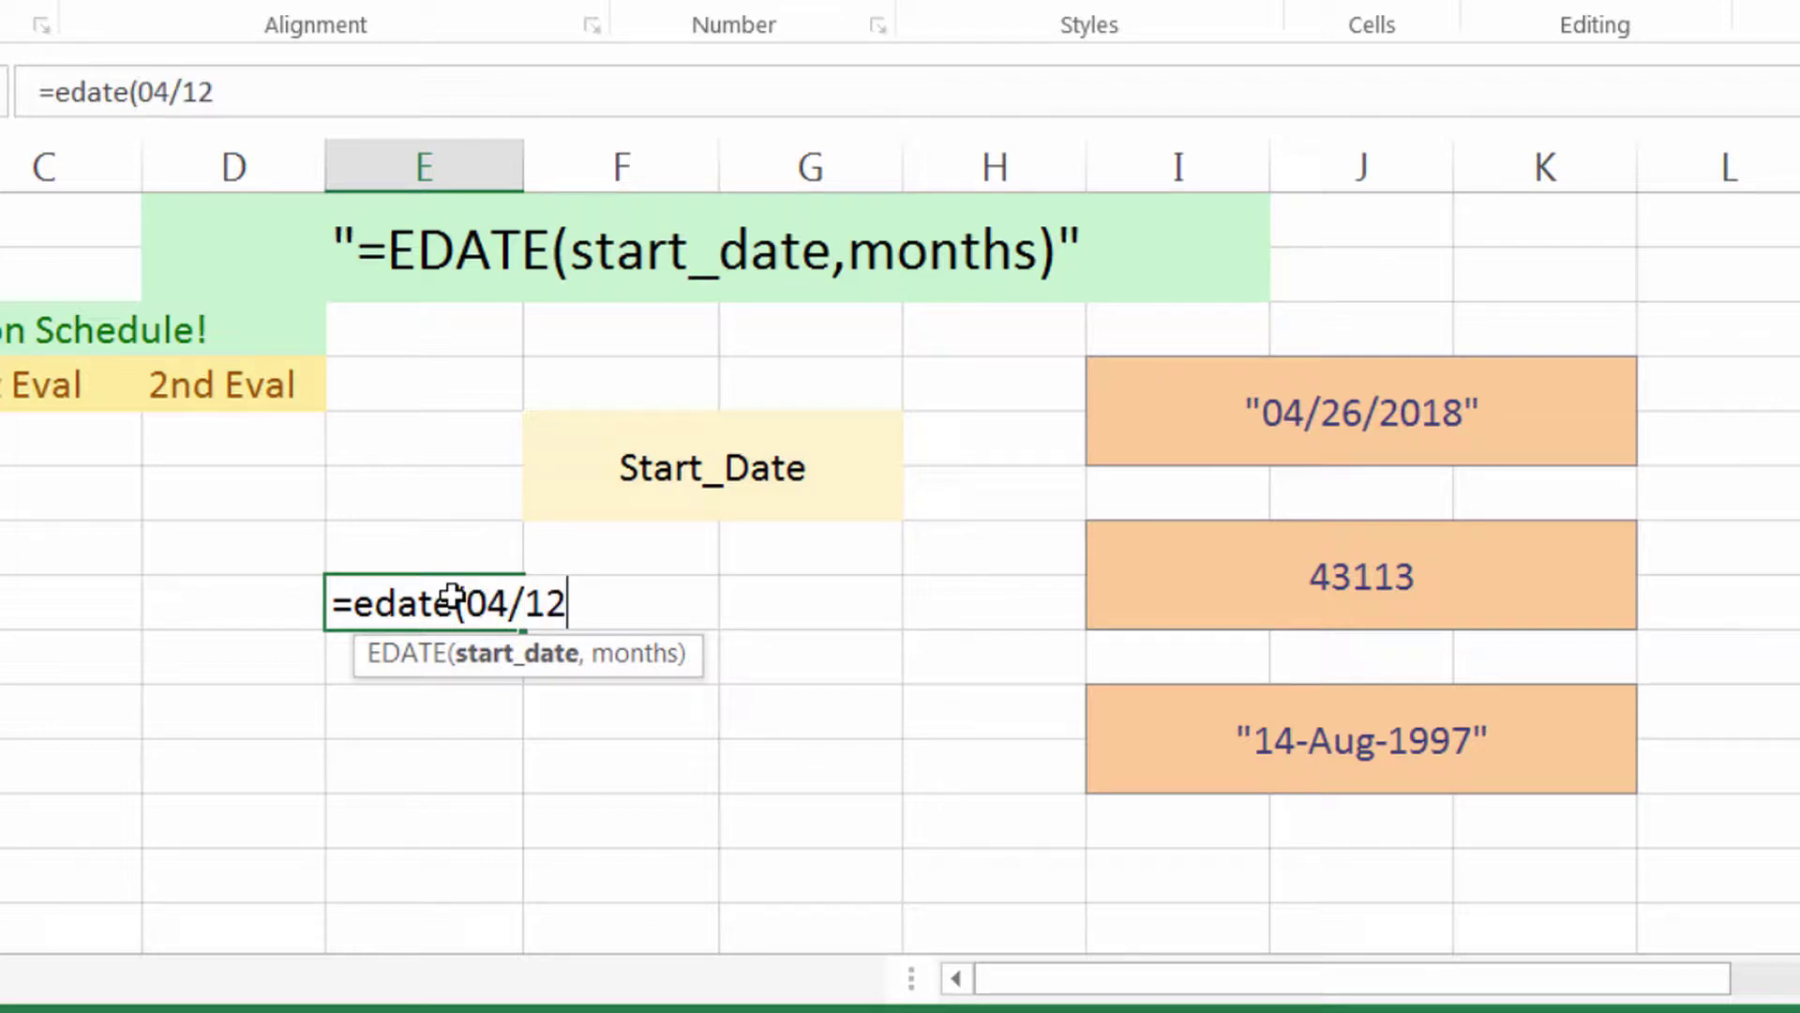
pyautogui.write('/201')
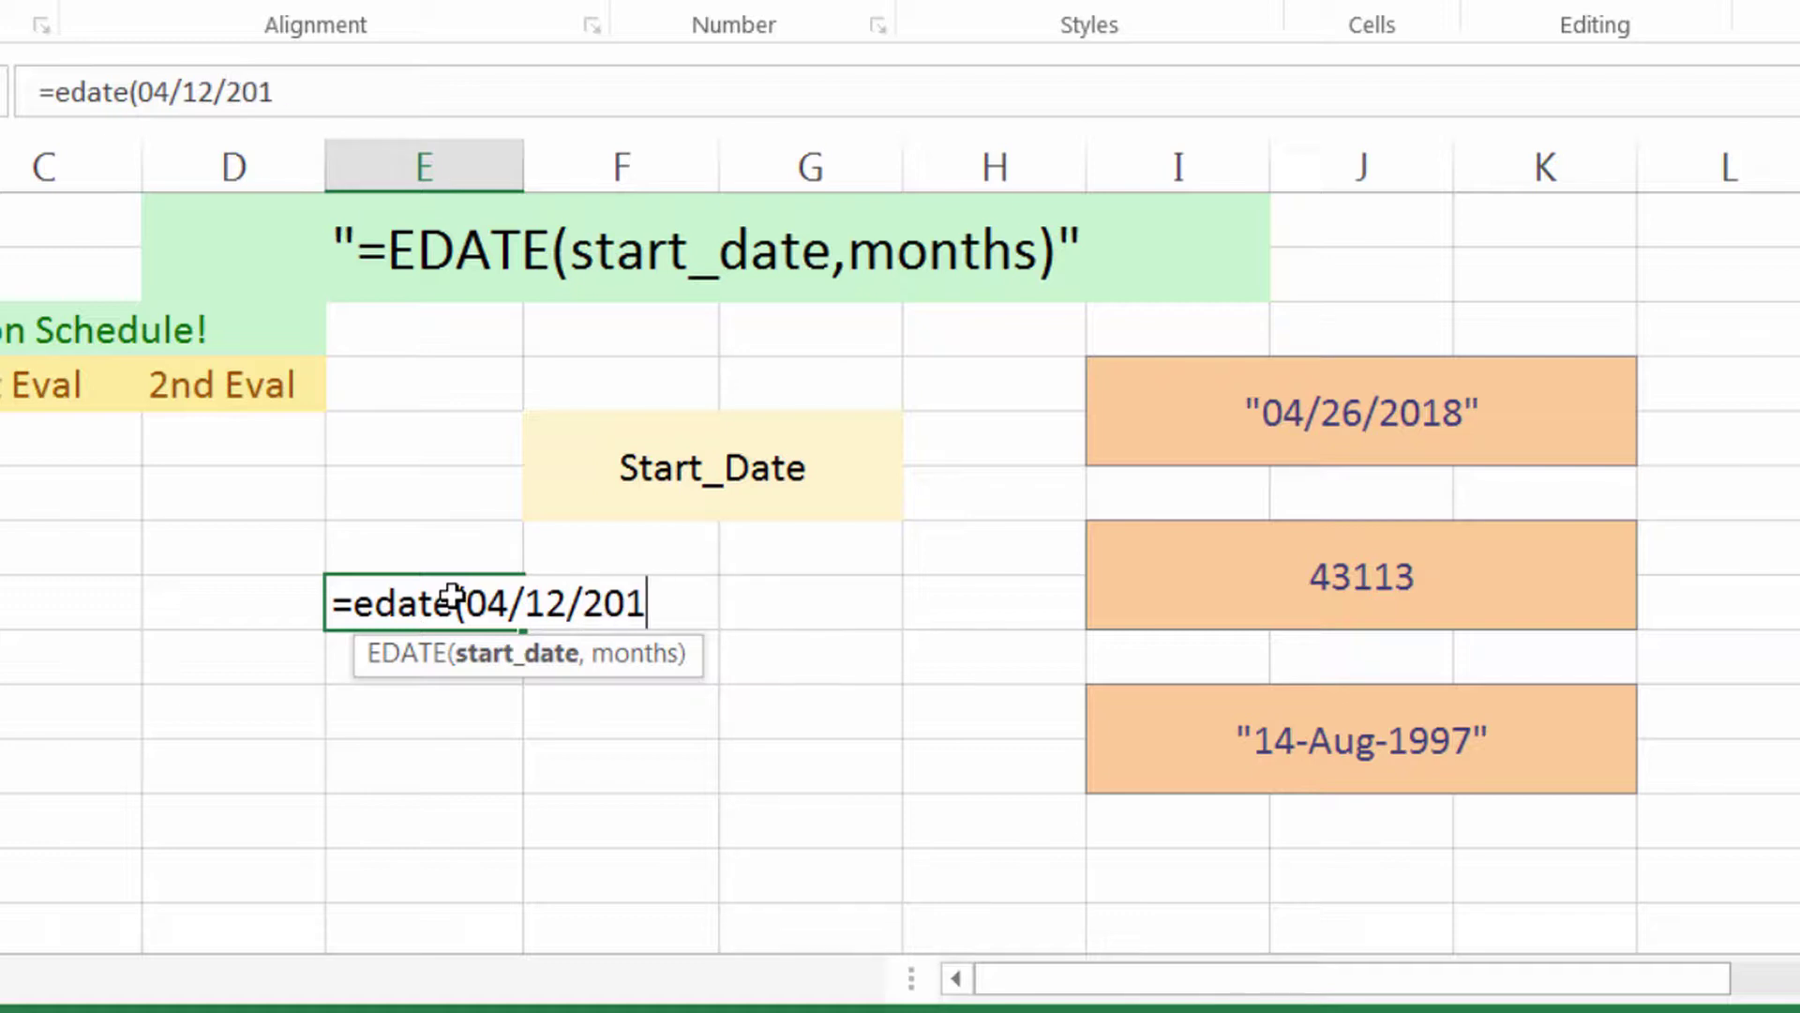
pyautogui.write('8,')
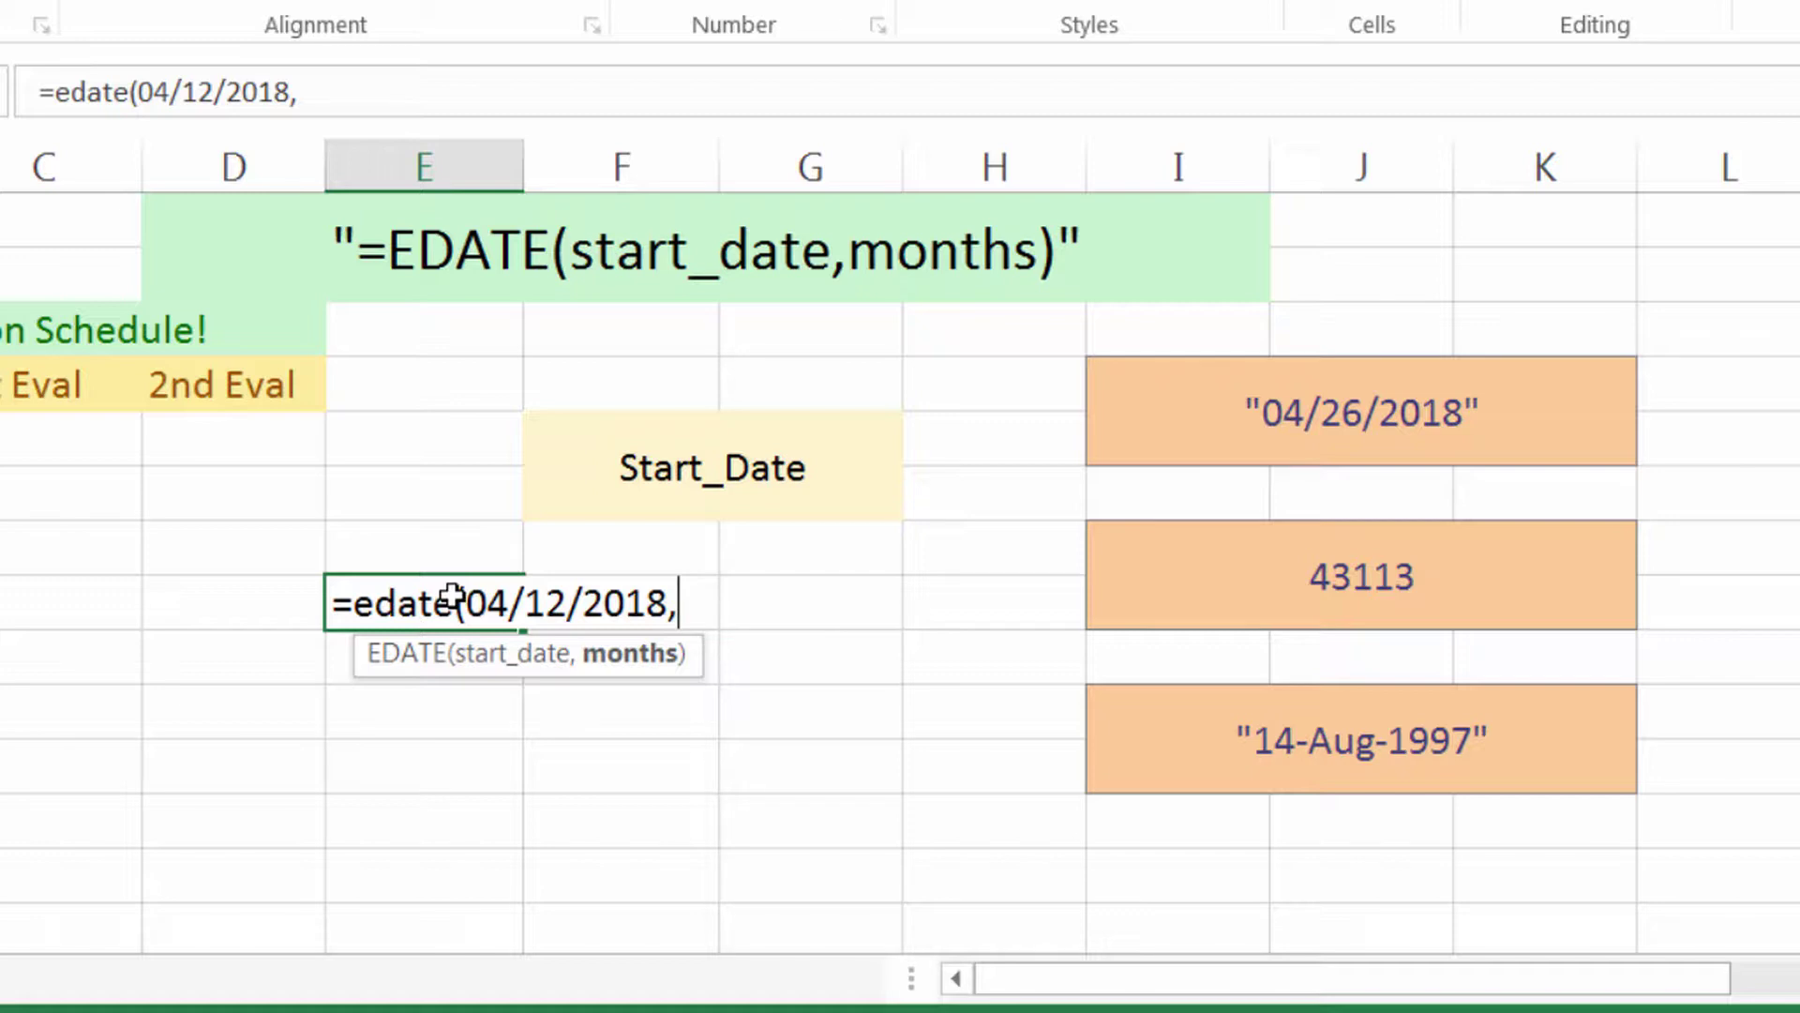
pyautogui.write('3')
pyautogui.press('Return')
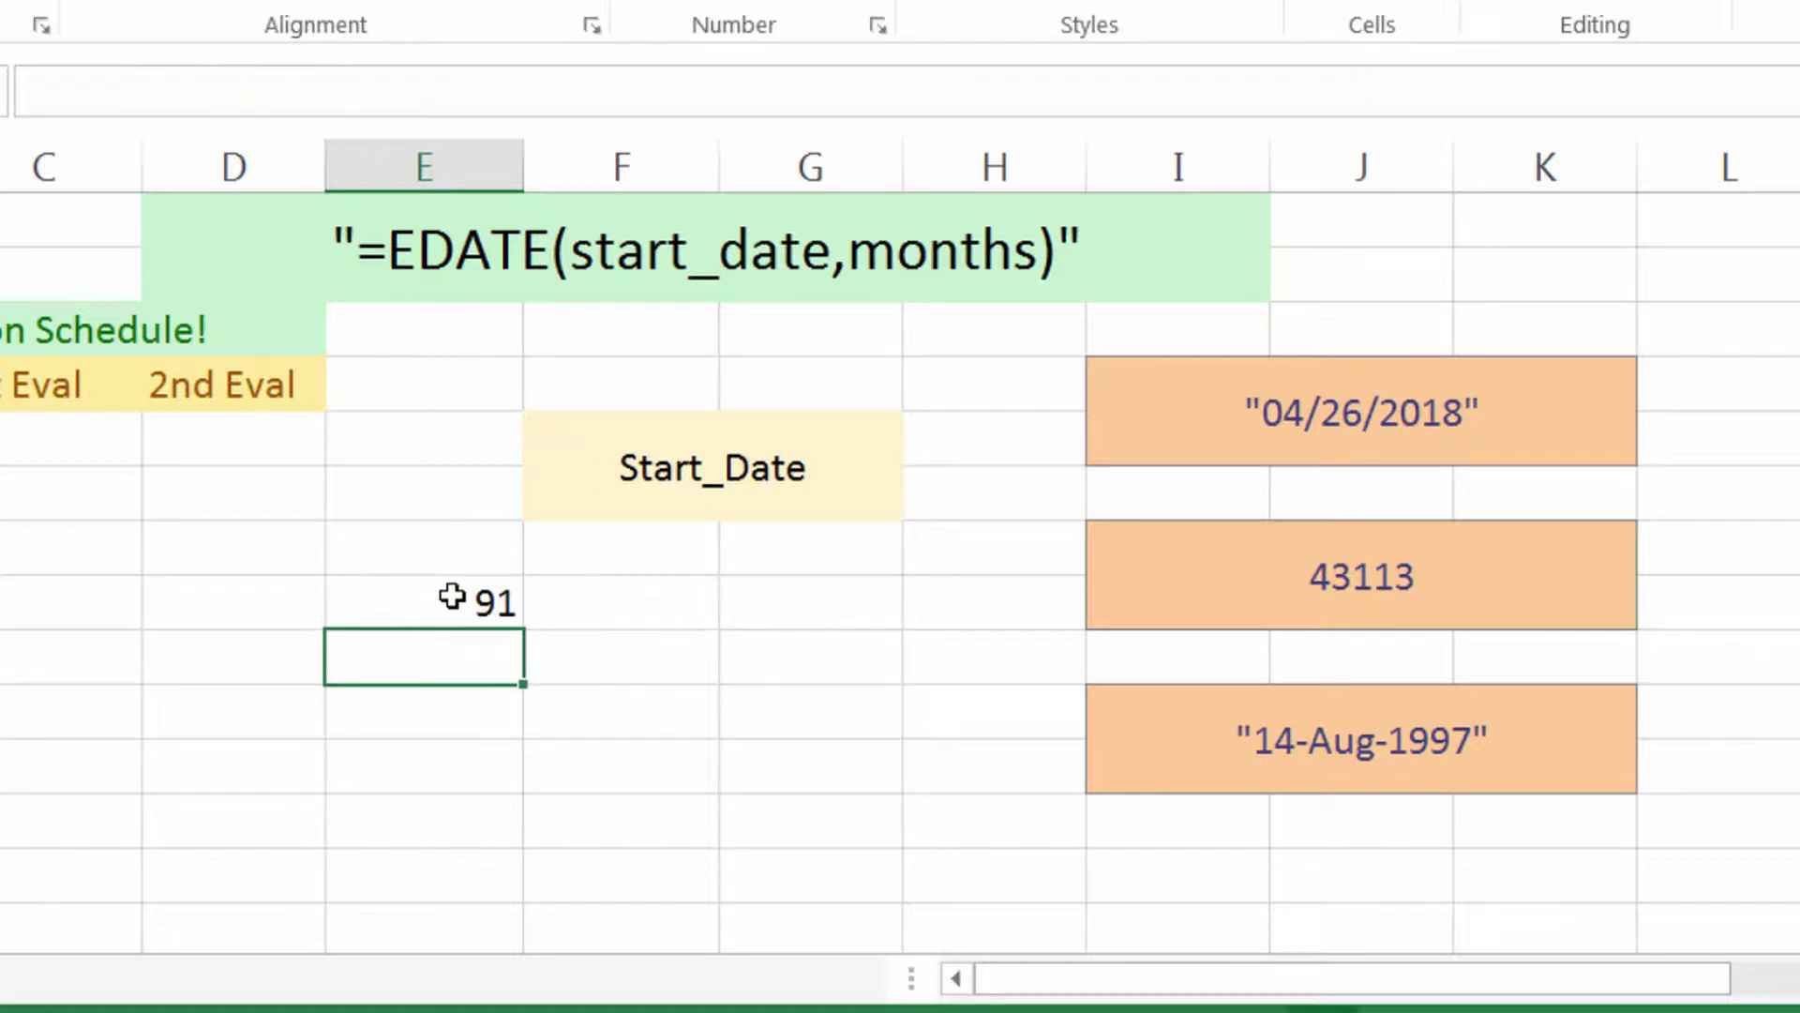
# Put quotes around the E8 start date ("4/12/2018") so the formula returns 43293.
pyautogui.click(452, 596)
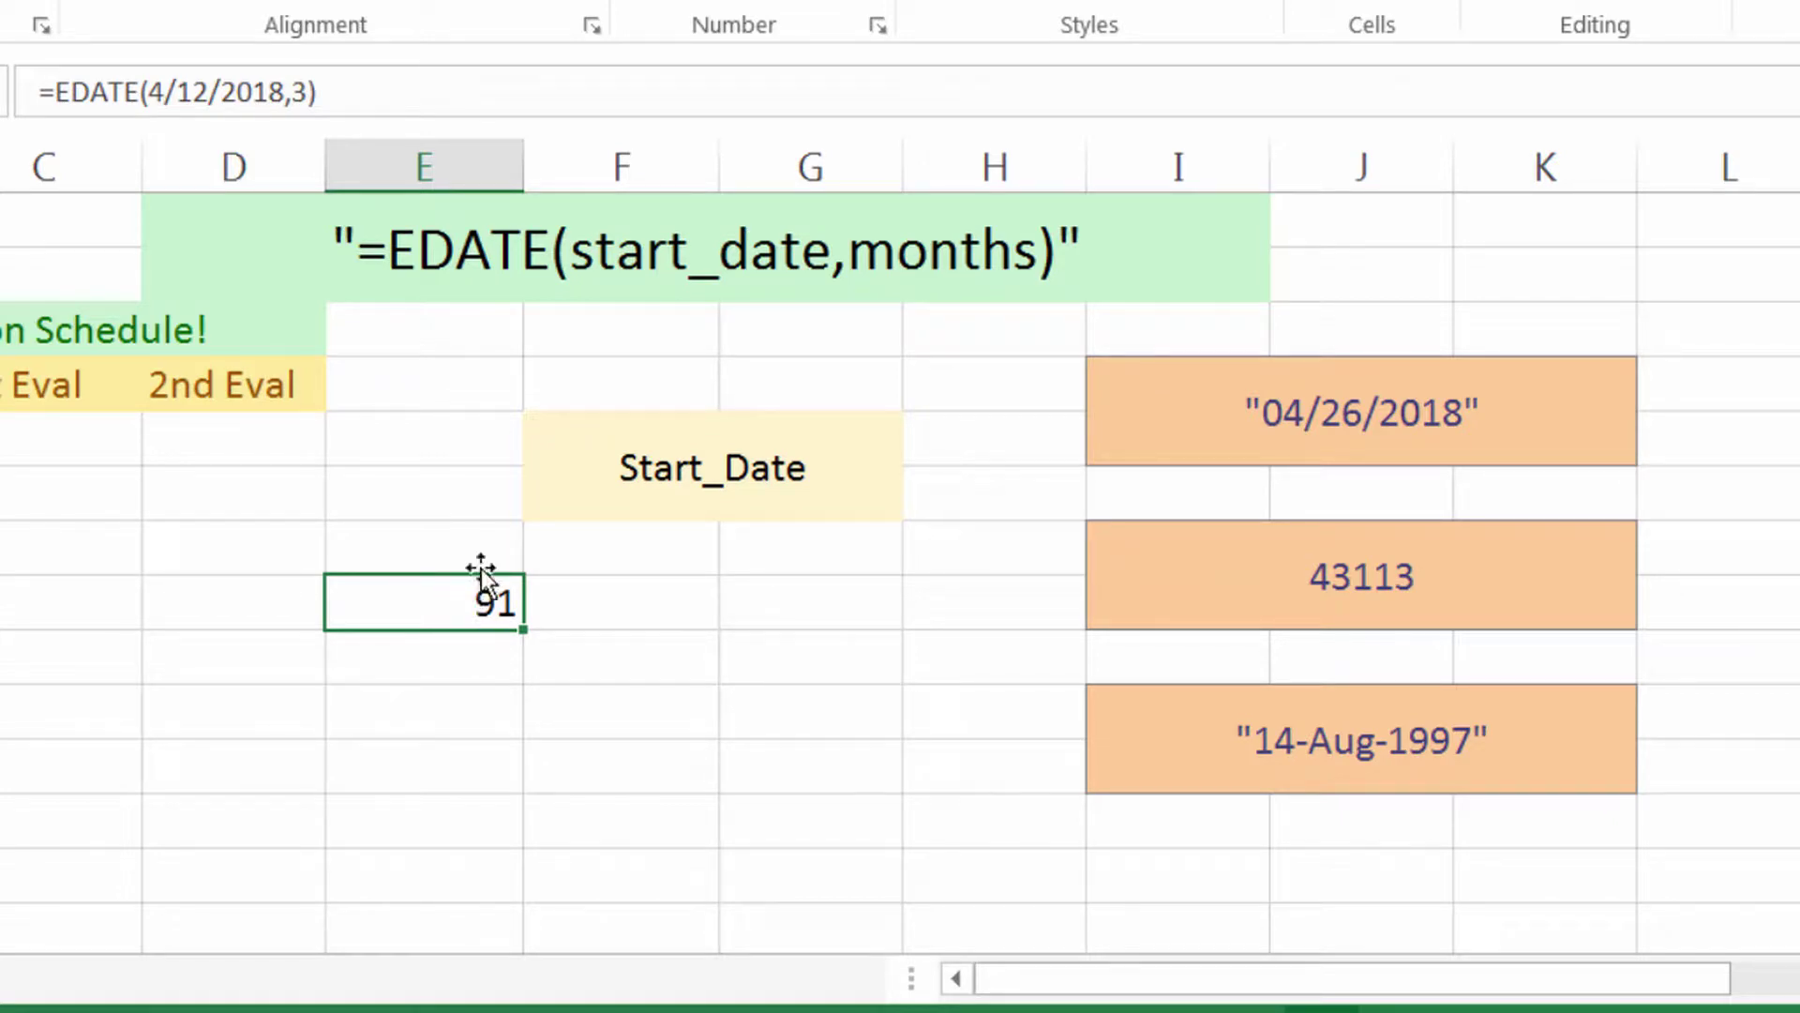
pyautogui.press('F2')
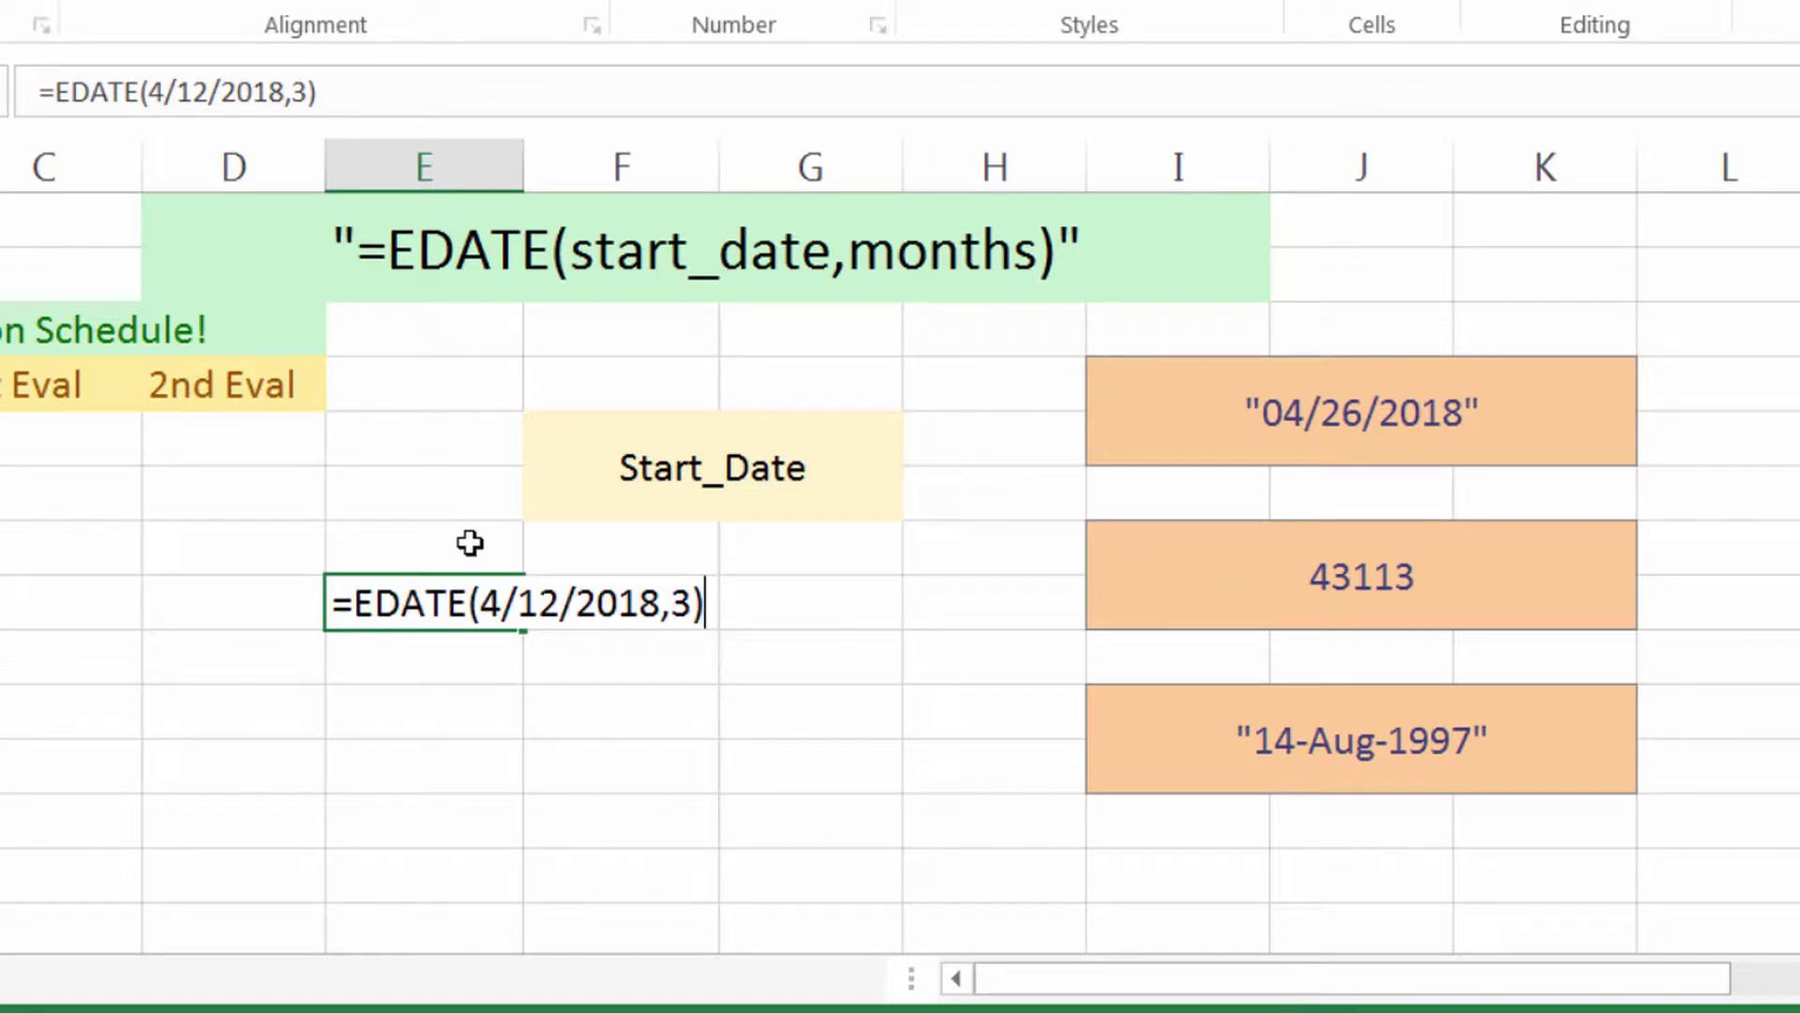
pyautogui.press('Left')
pyautogui.press('Left')
pyautogui.press('Left')
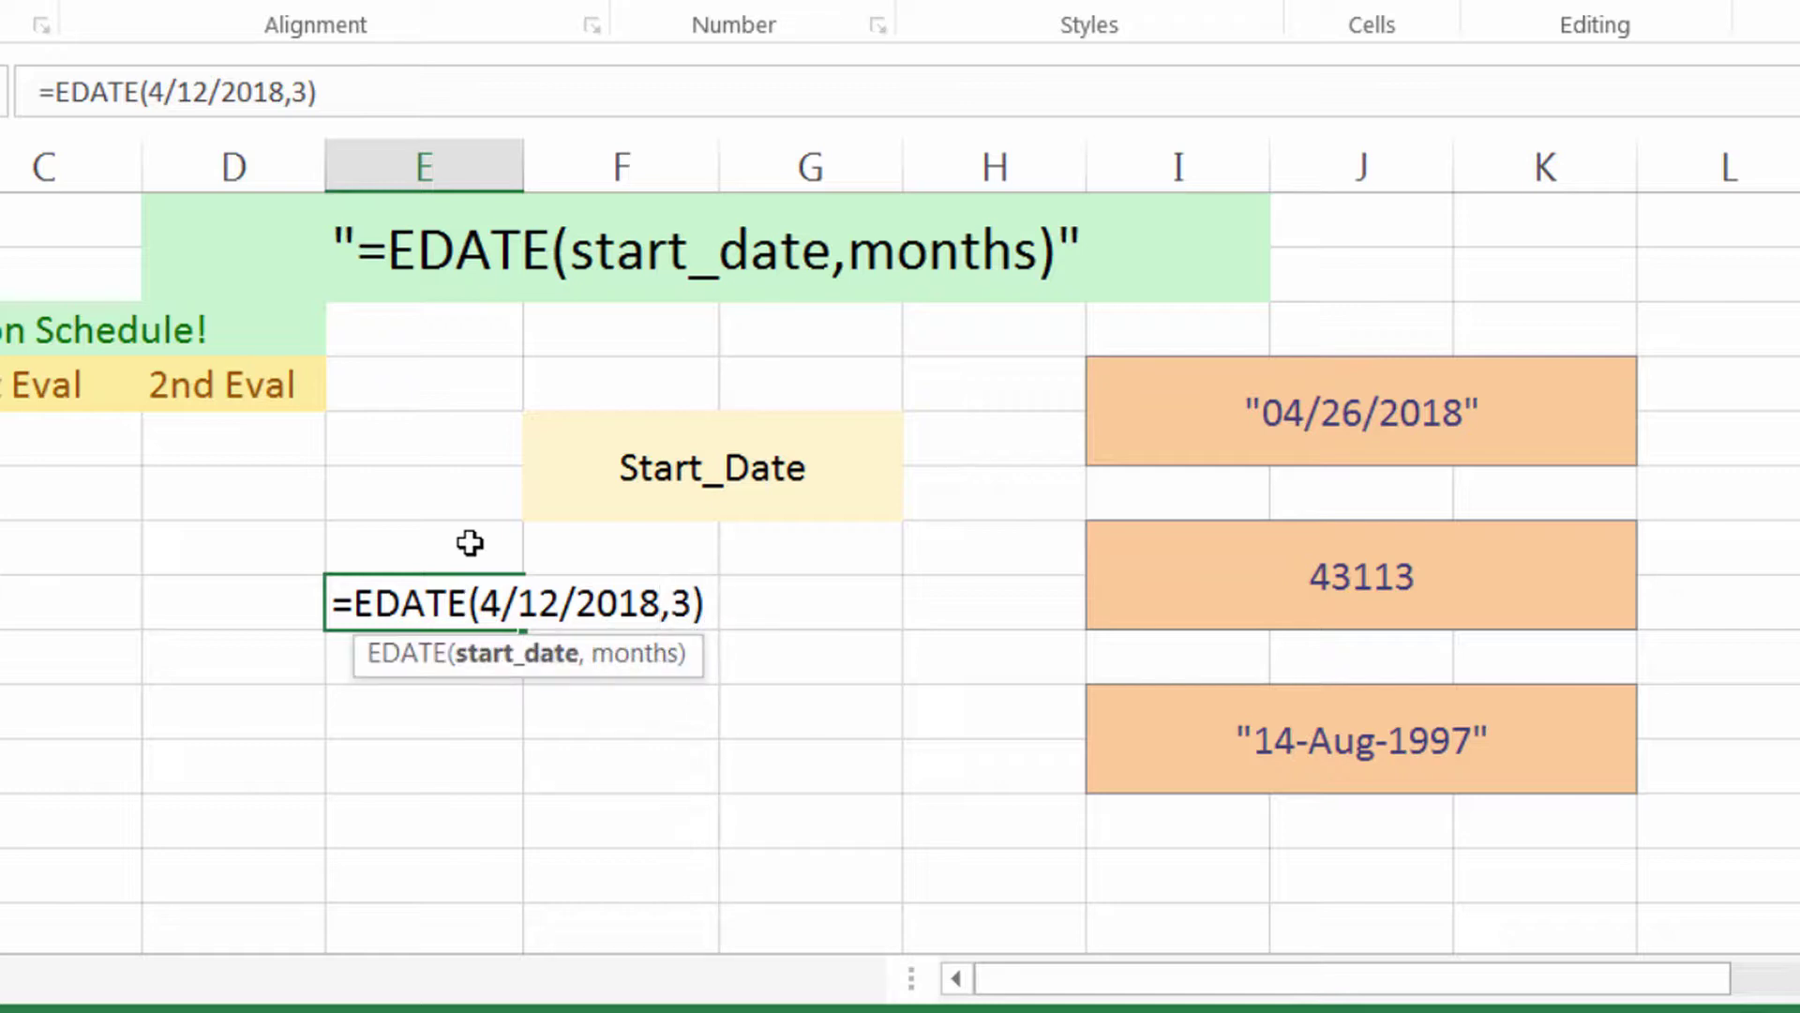
pyautogui.write('"')
pyautogui.press('Left')
pyautogui.press('Left')
pyautogui.press('Left')
pyautogui.press('Left')
pyautogui.press('Left')
pyautogui.press('Left')
pyautogui.press('Left')
pyautogui.press('Left')
pyautogui.press('Left')
pyautogui.press('Left')
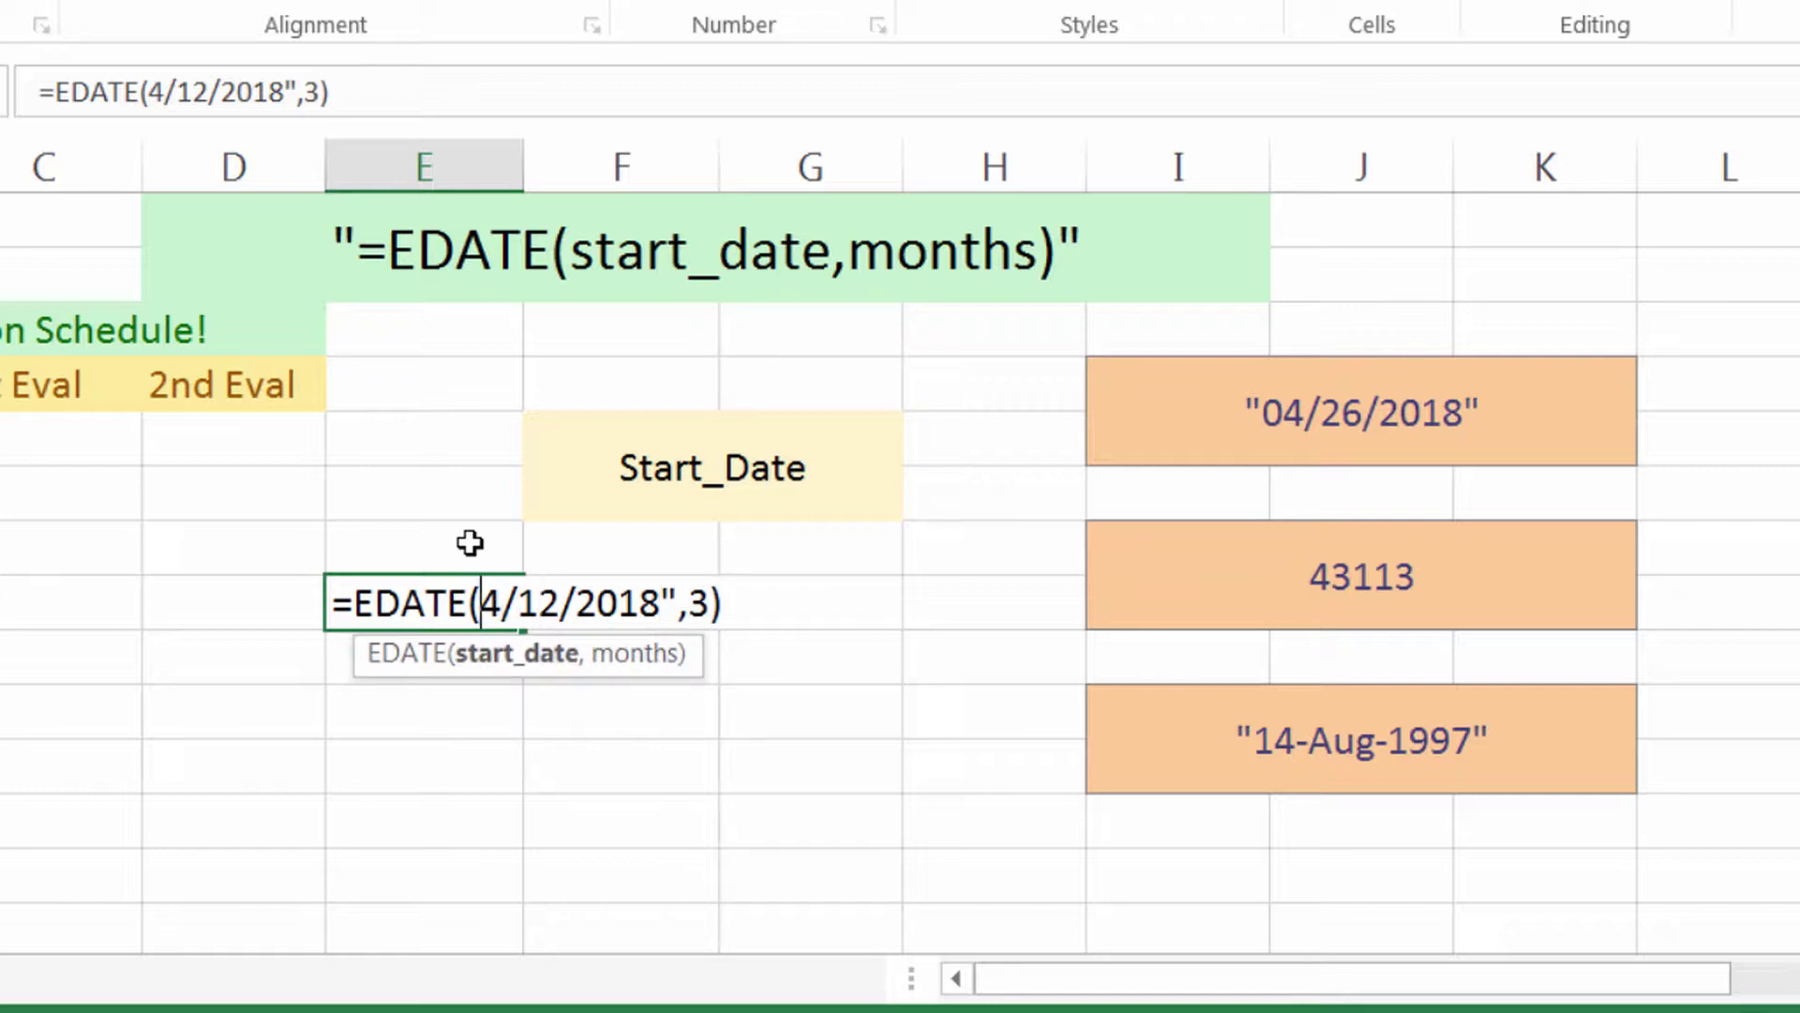
pyautogui.write('"')
pyautogui.press('Right')
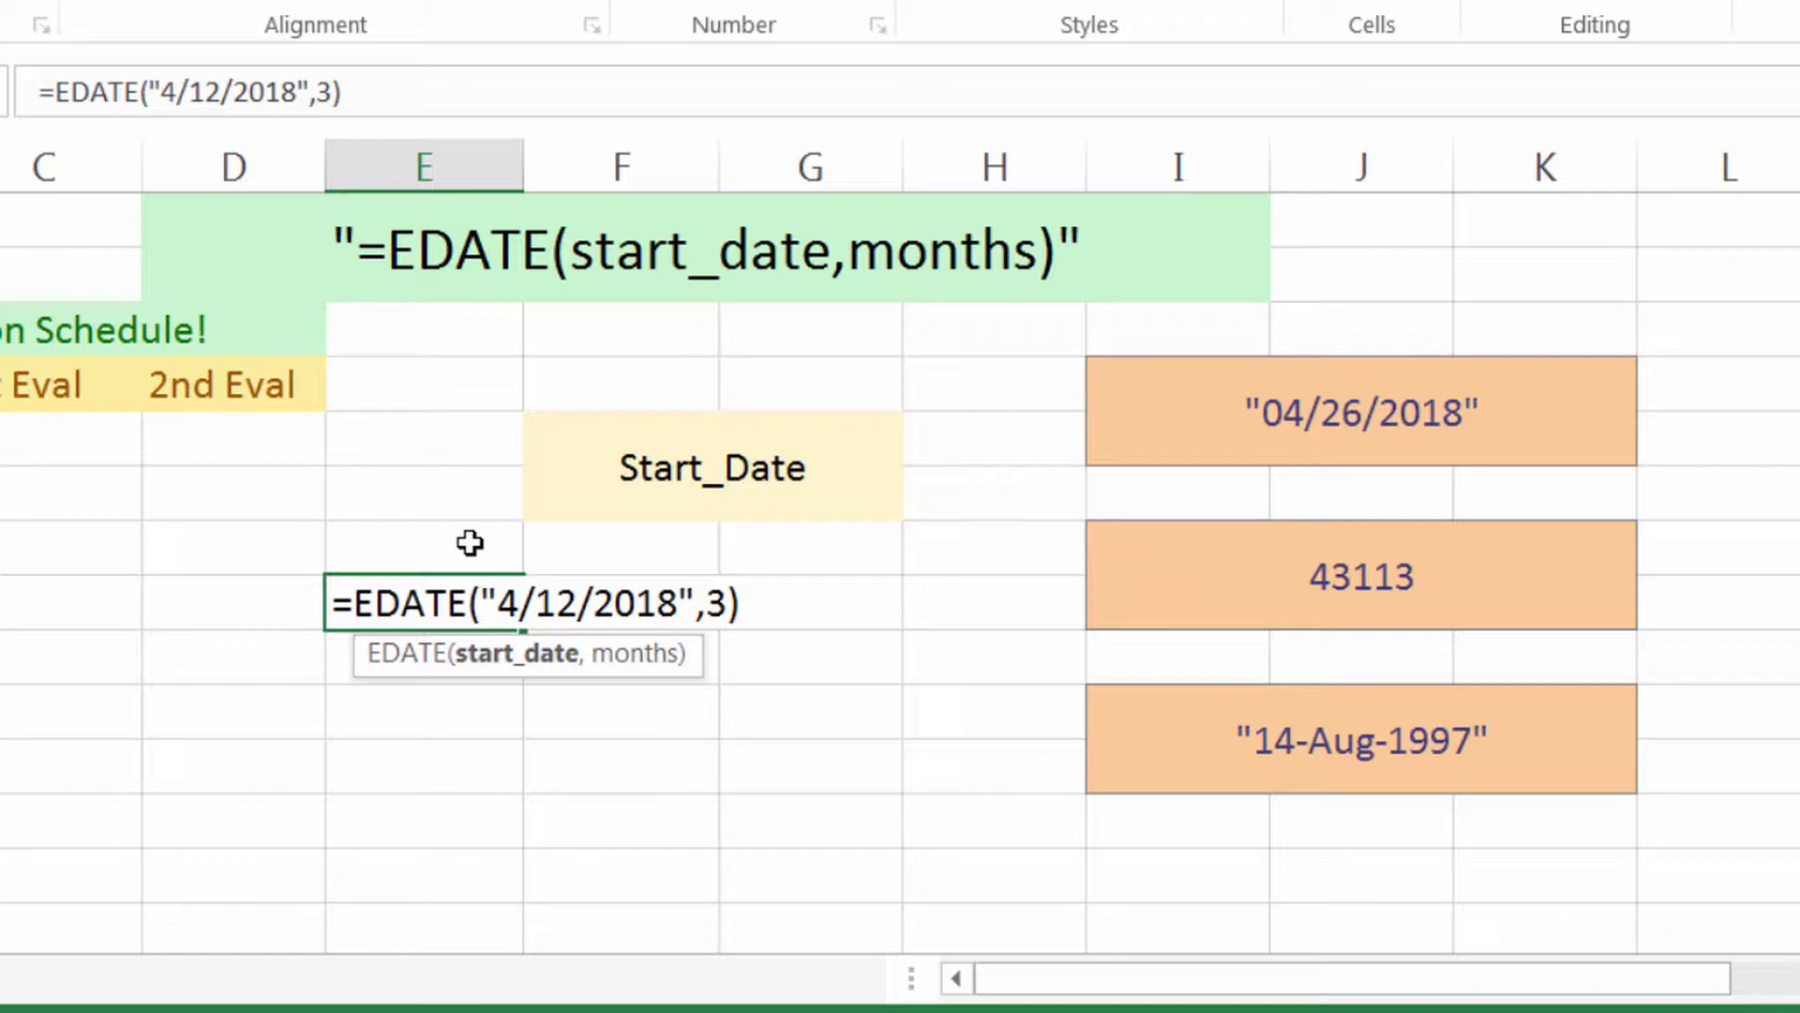
pyautogui.press('Right')
pyautogui.press('Right')
pyautogui.press('Right')
pyautogui.press('Right')
pyautogui.press('Right')
pyautogui.press('Right')
pyautogui.press('Right')
pyautogui.press('Right')
pyautogui.press('Right')
pyautogui.press('Return')
pyautogui.press('Up')
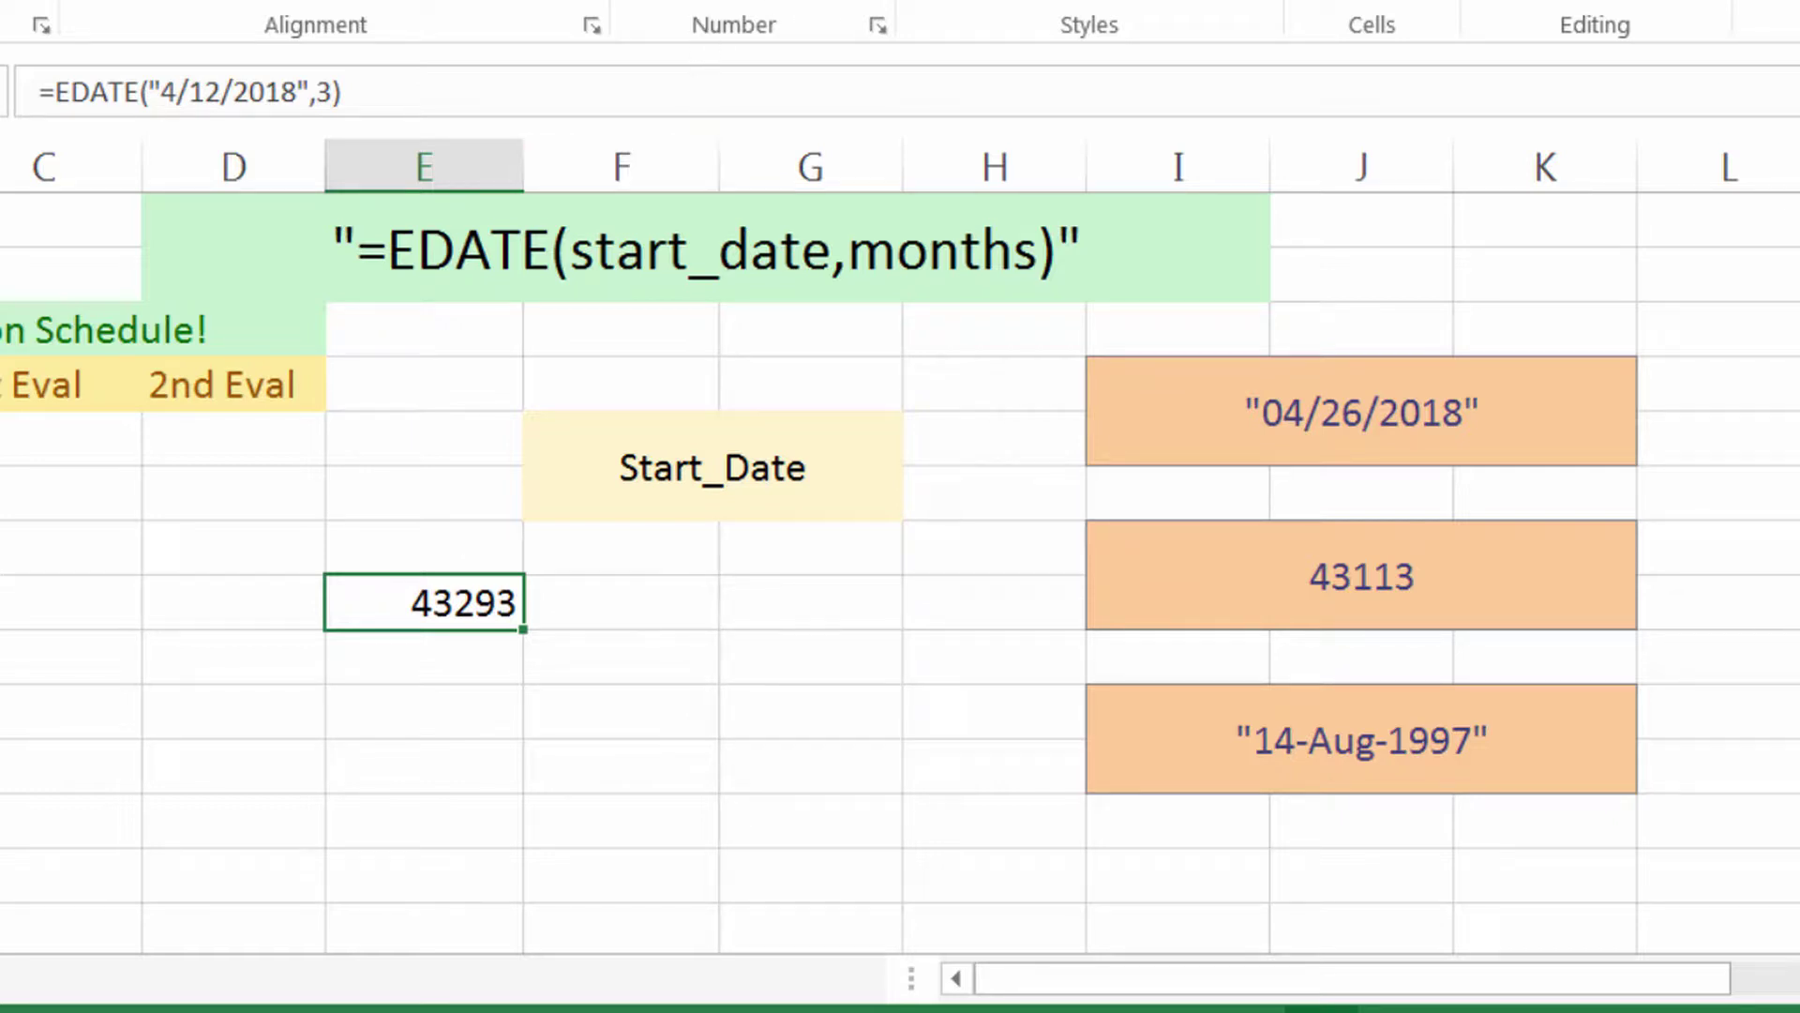
pyautogui.click(830, 2)
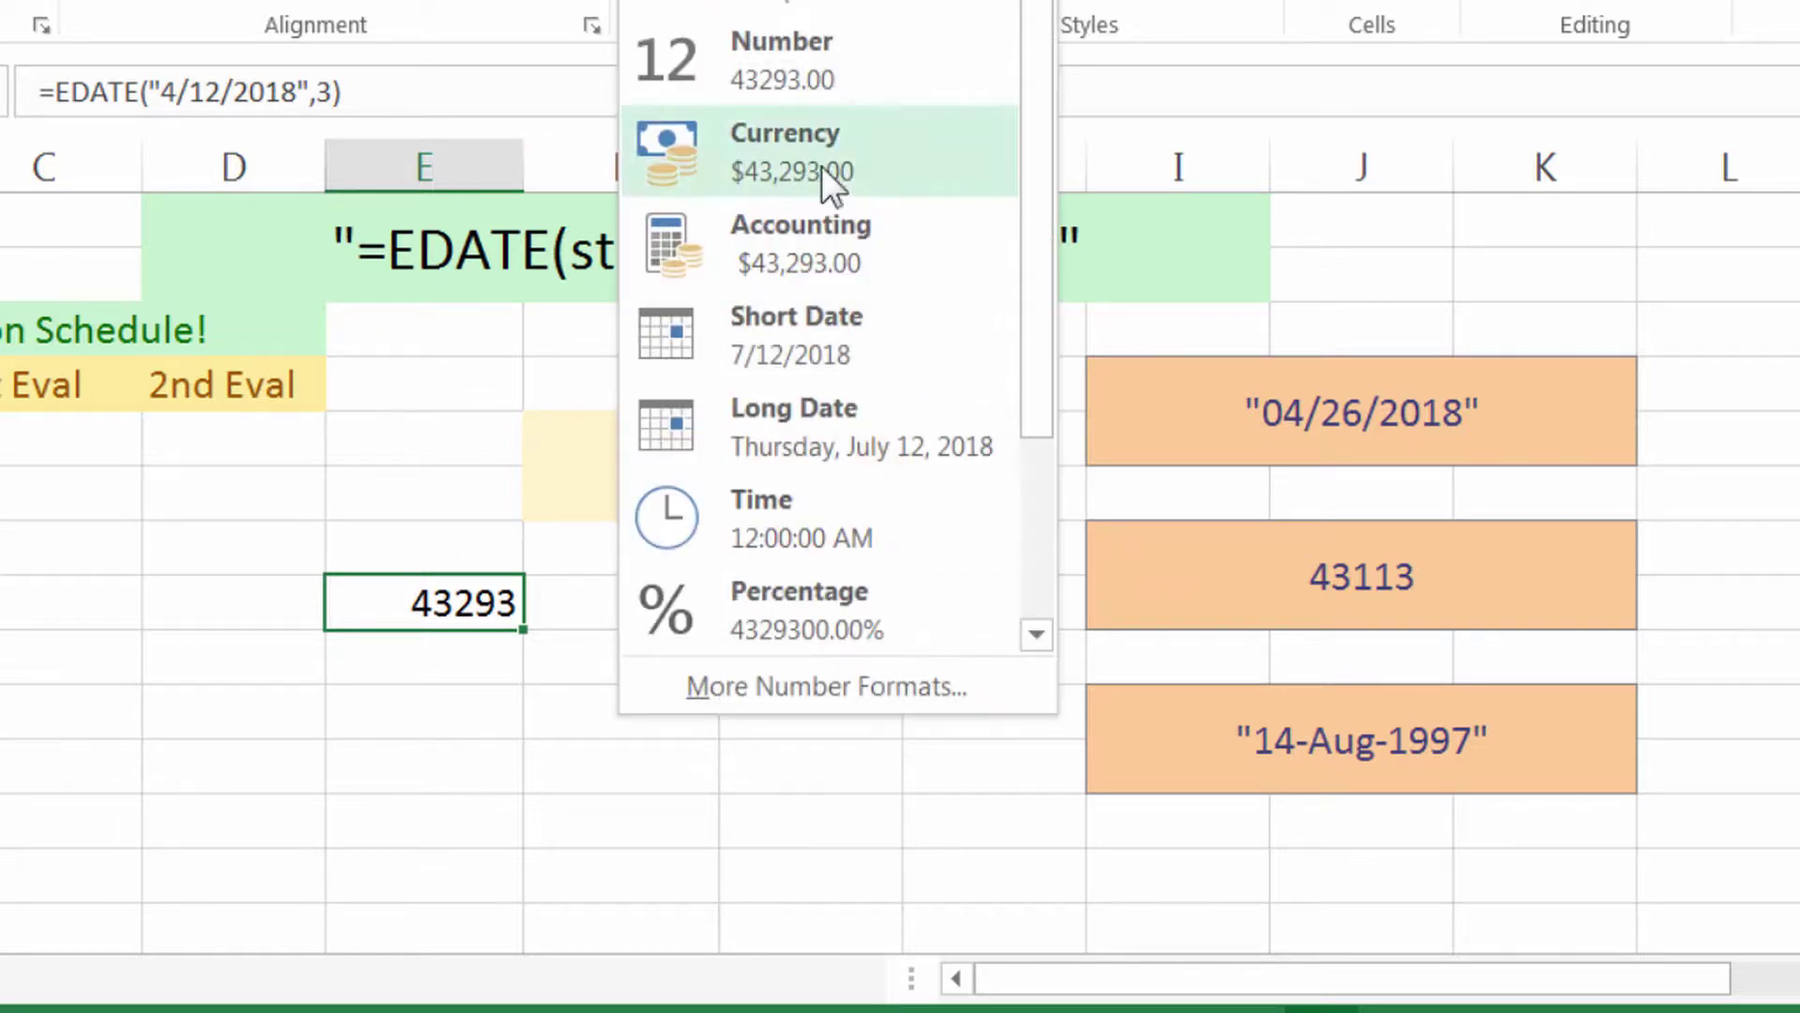
# Format E8 as Short Date so it displays 7/12/2018.
pyautogui.click(807, 319)
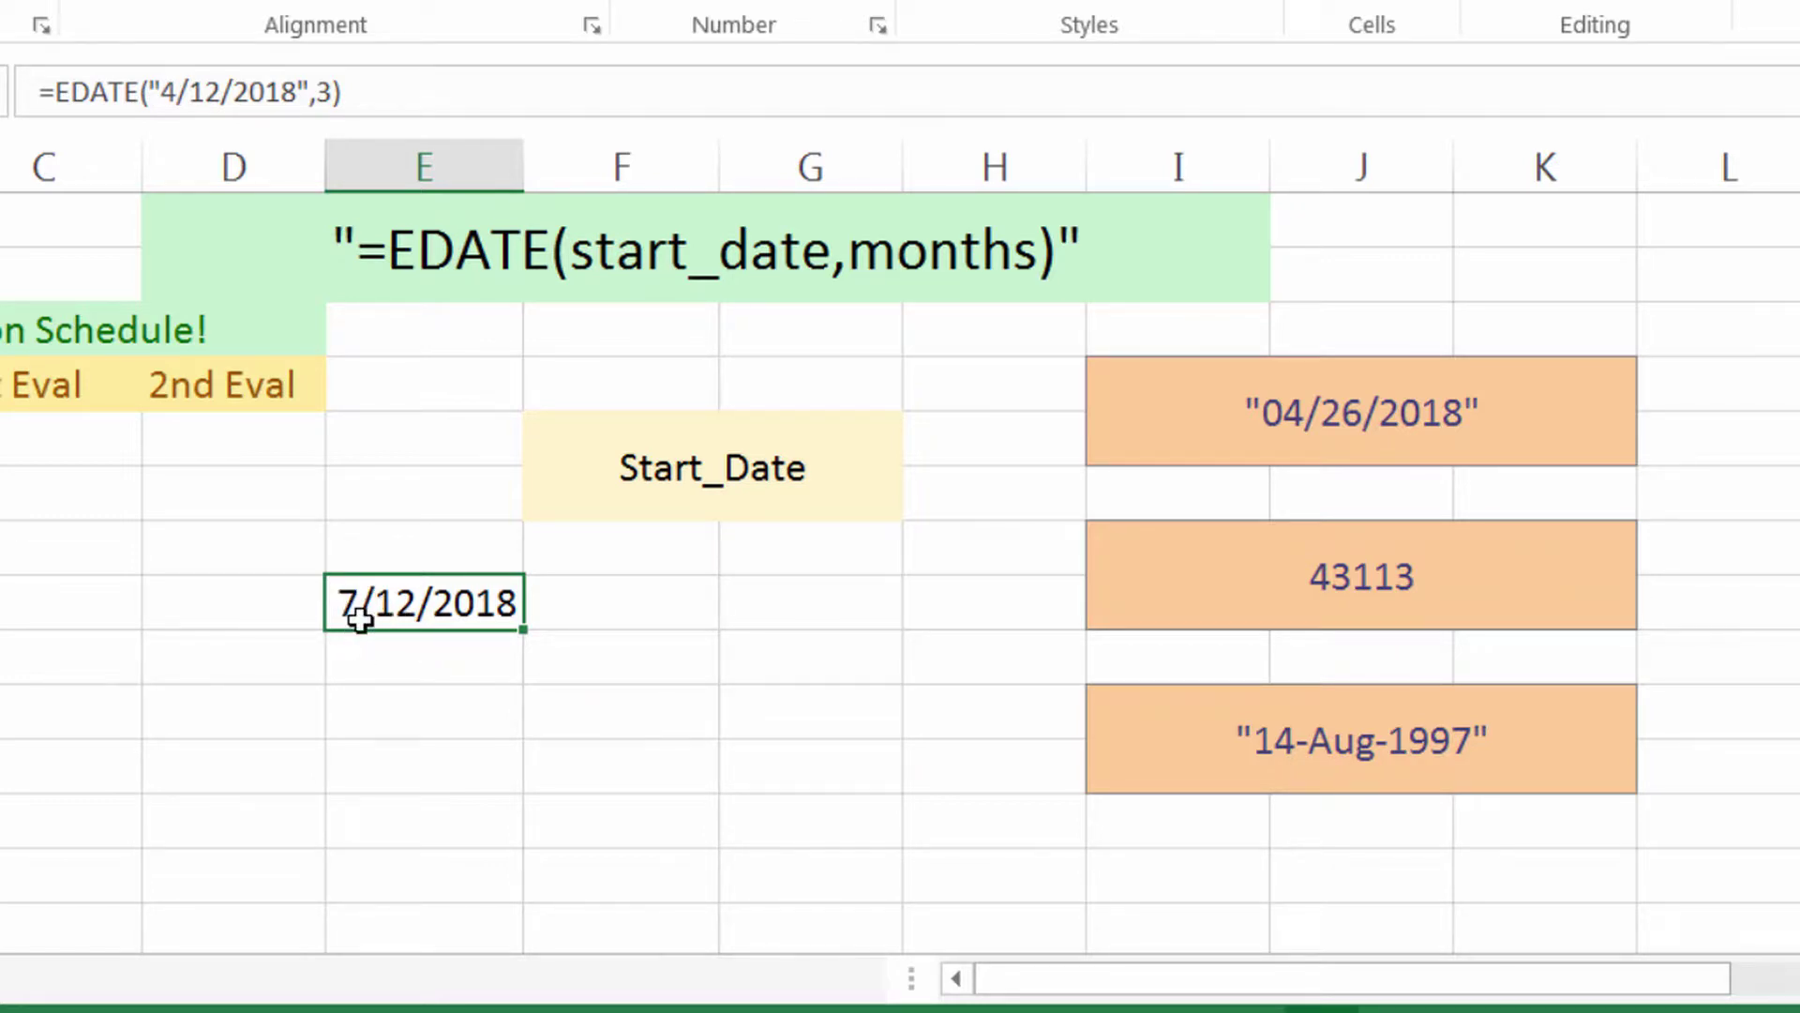
pyautogui.press('Delete')
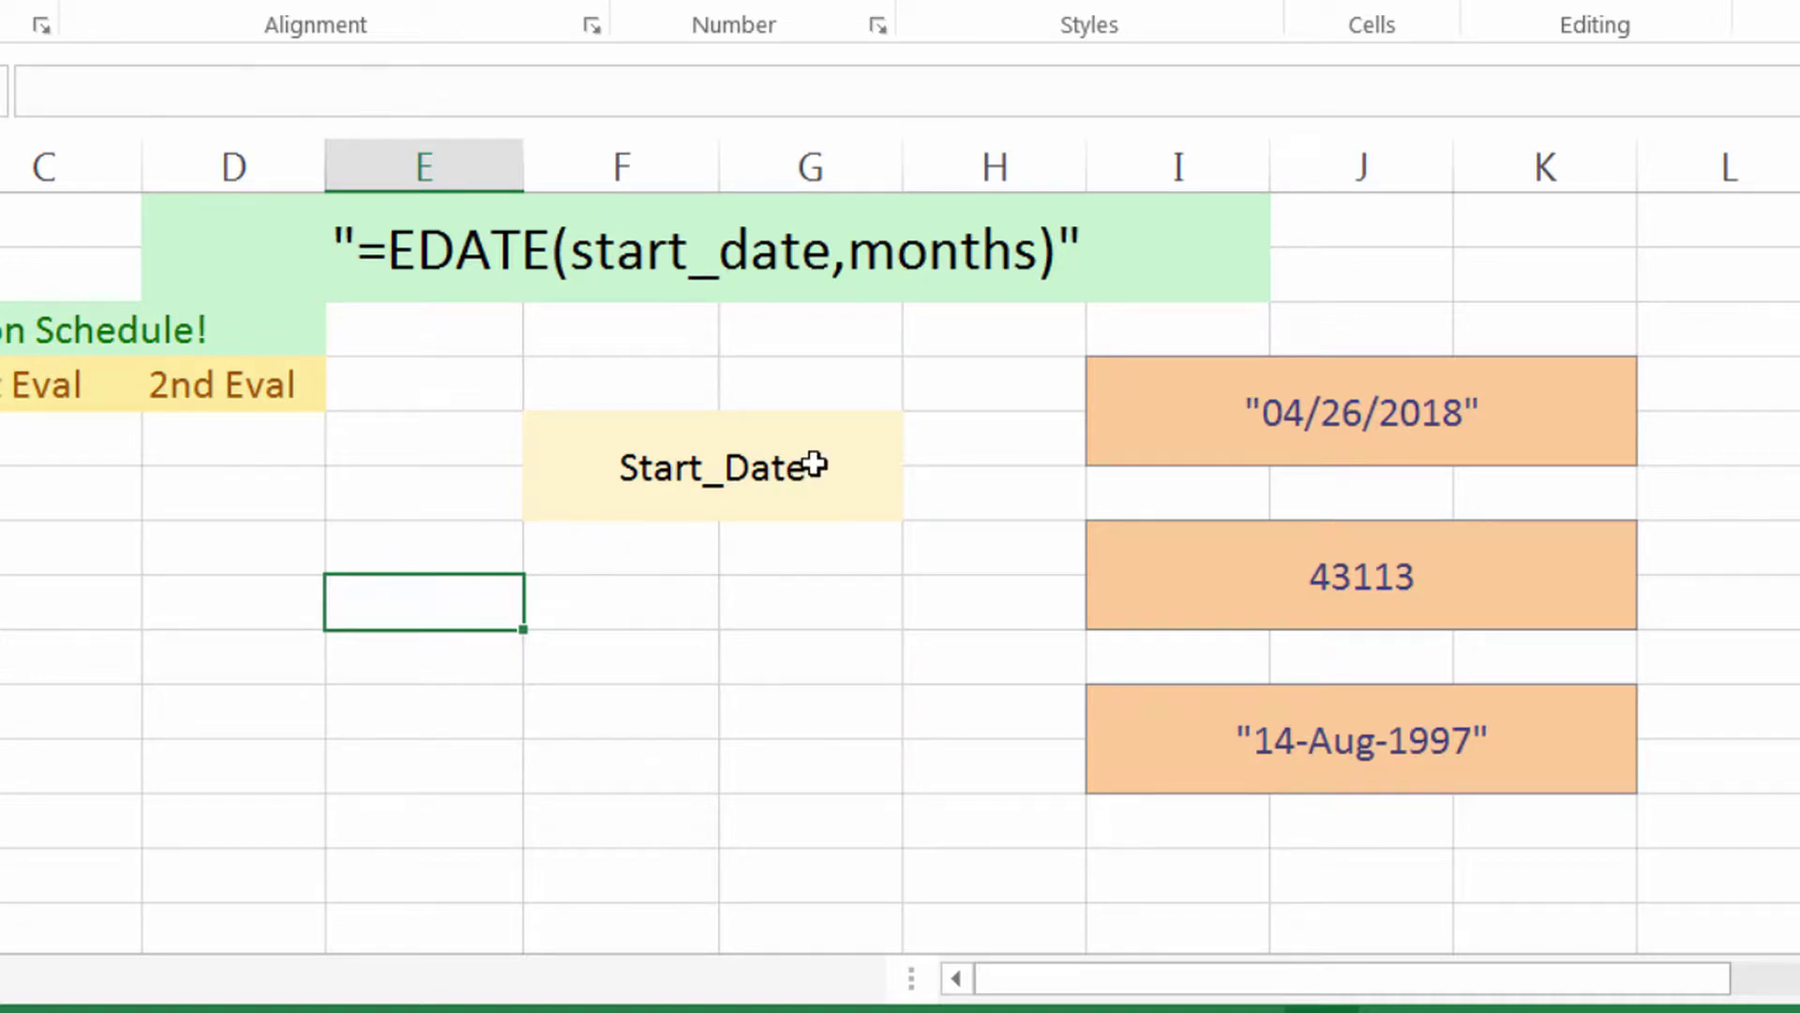
pyautogui.click(851, 436)
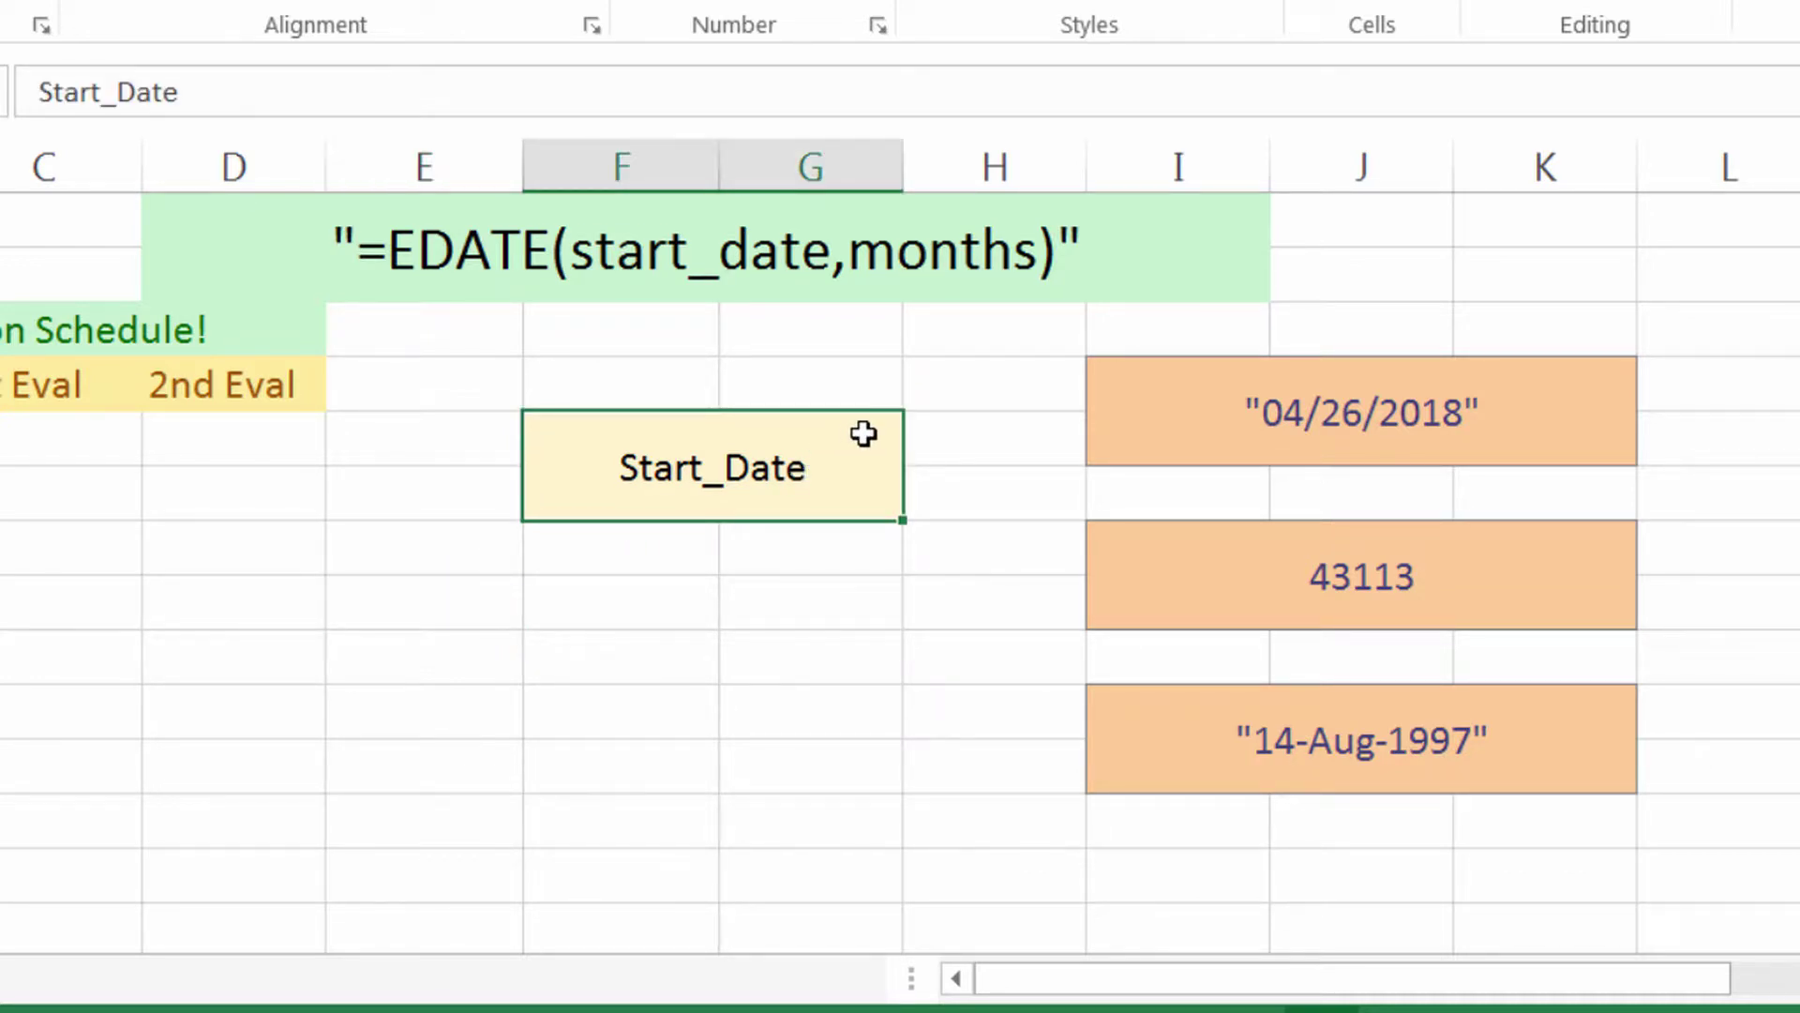
pyautogui.click(1193, 439)
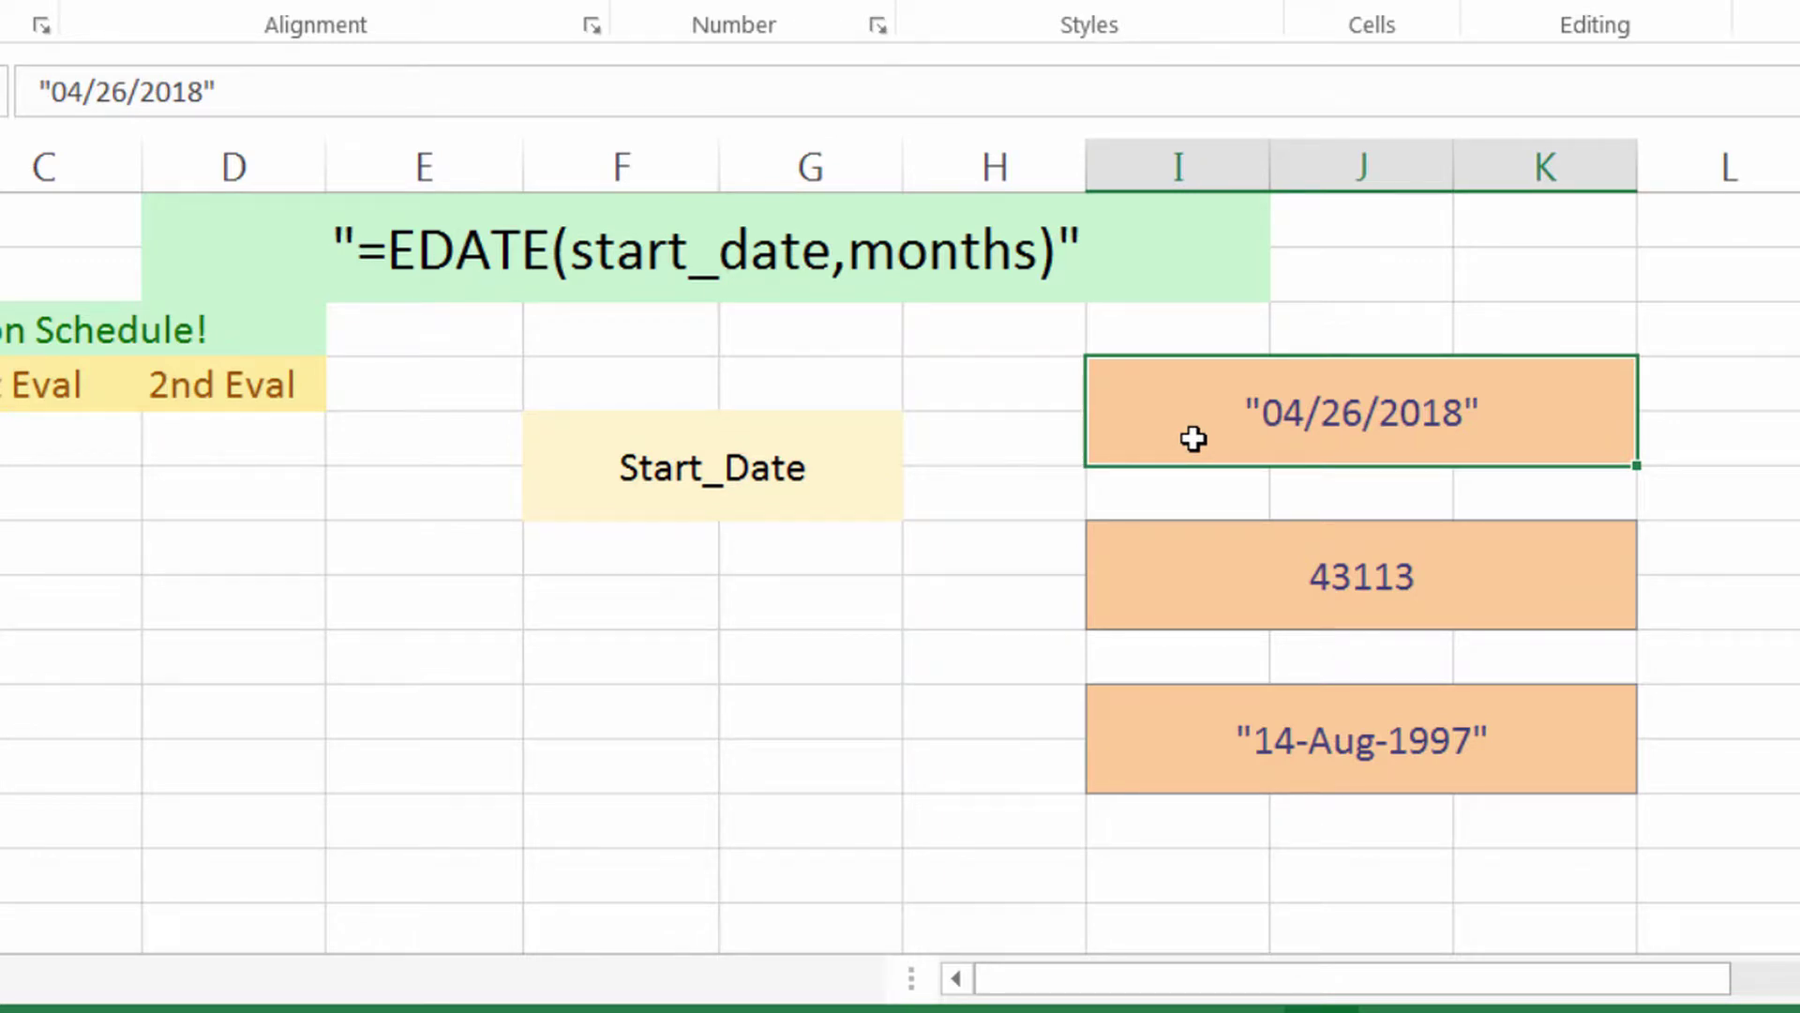
pyautogui.click(1190, 576)
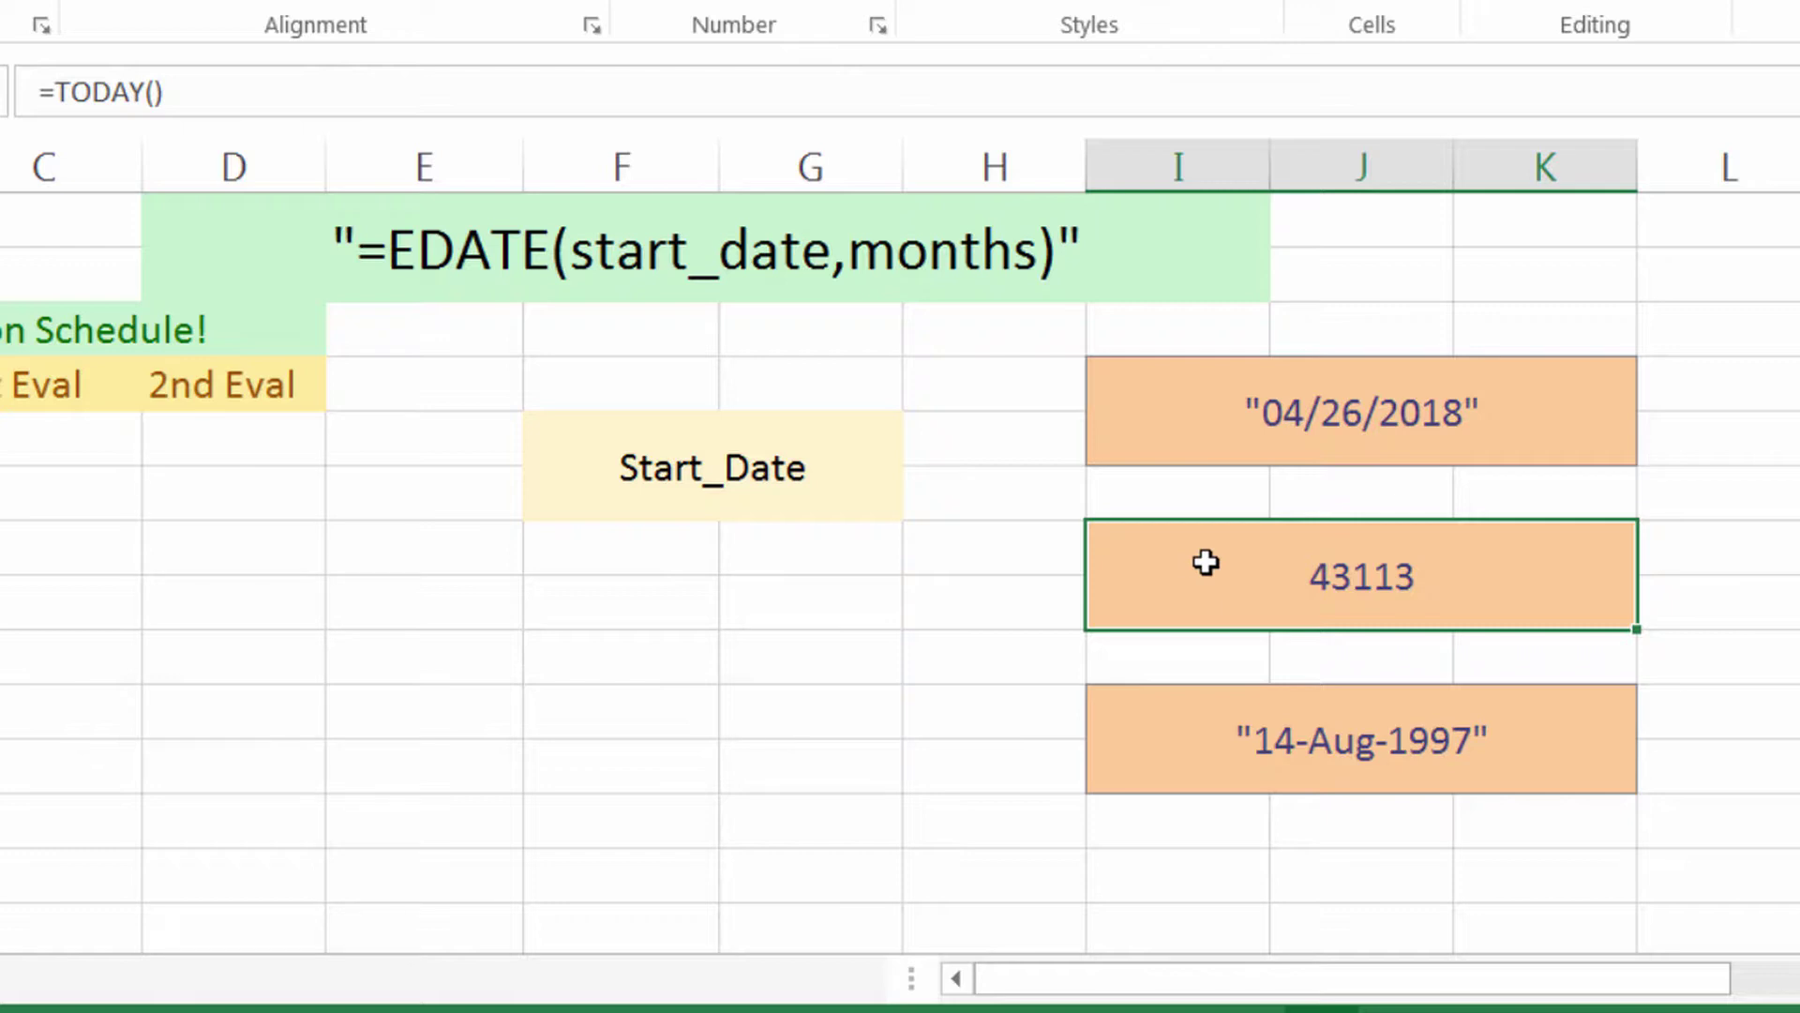
pyautogui.click(1139, 743)
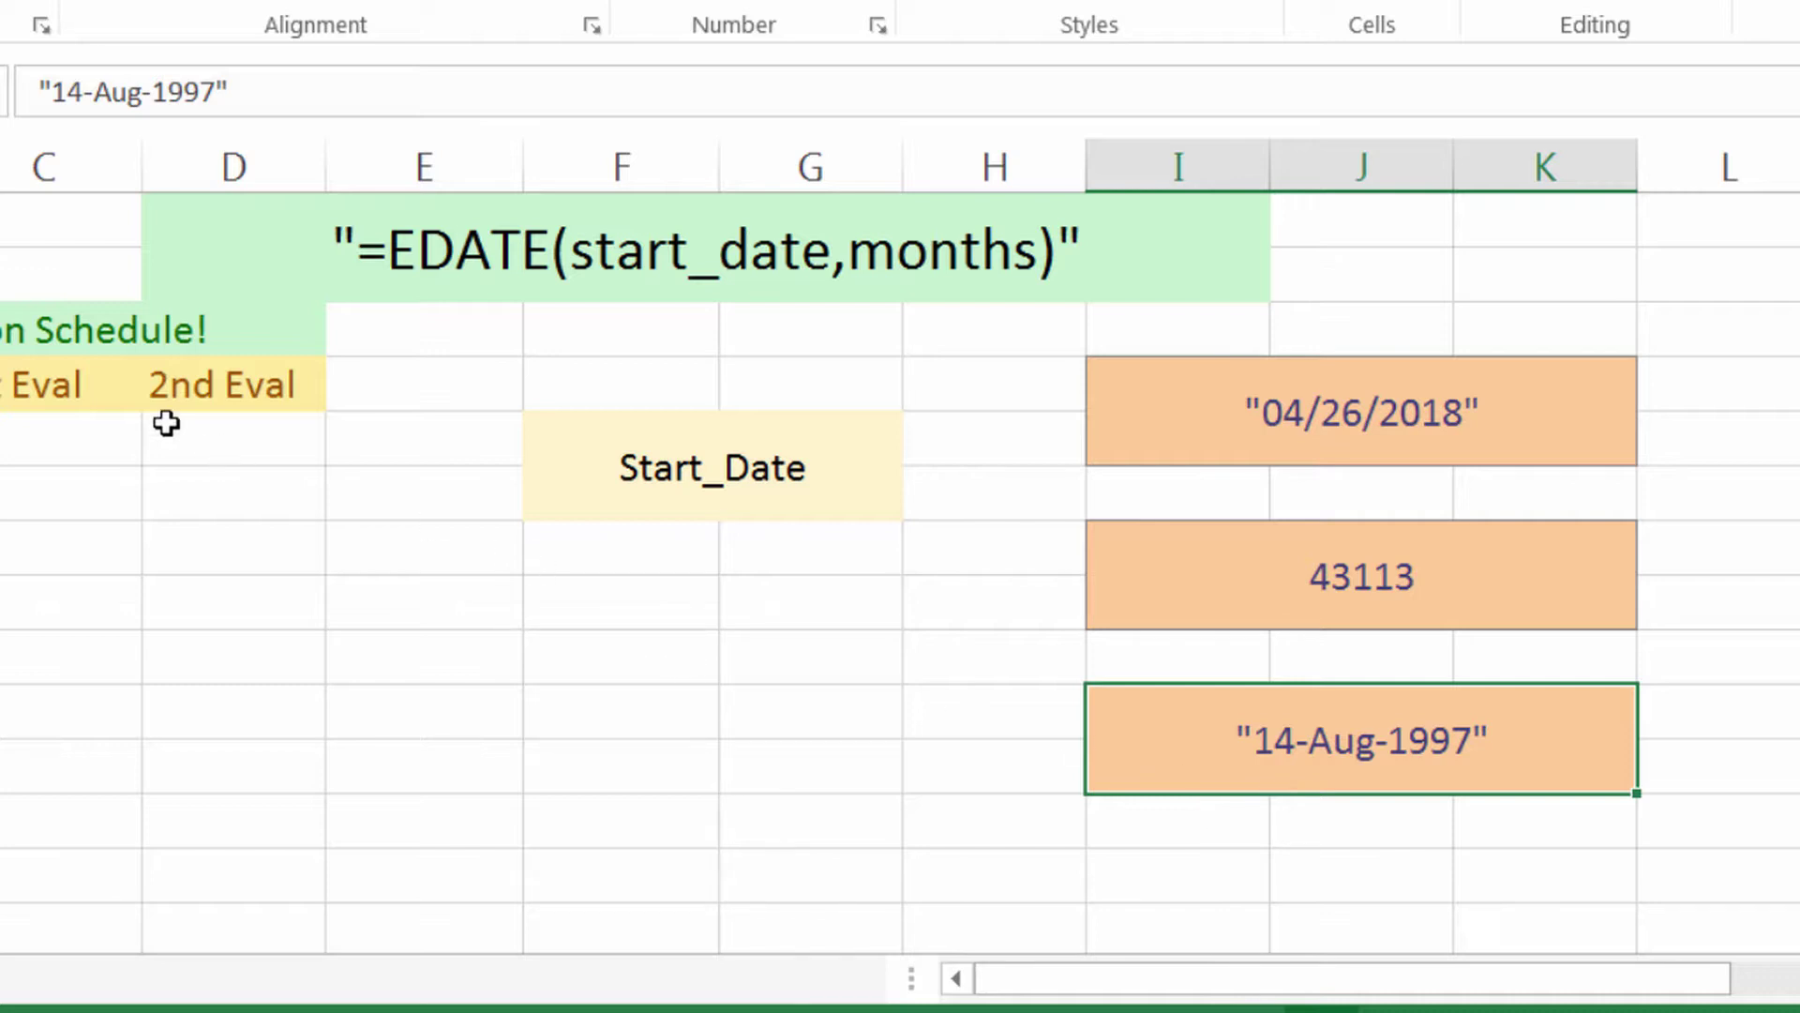
pyautogui.click(64, 441)
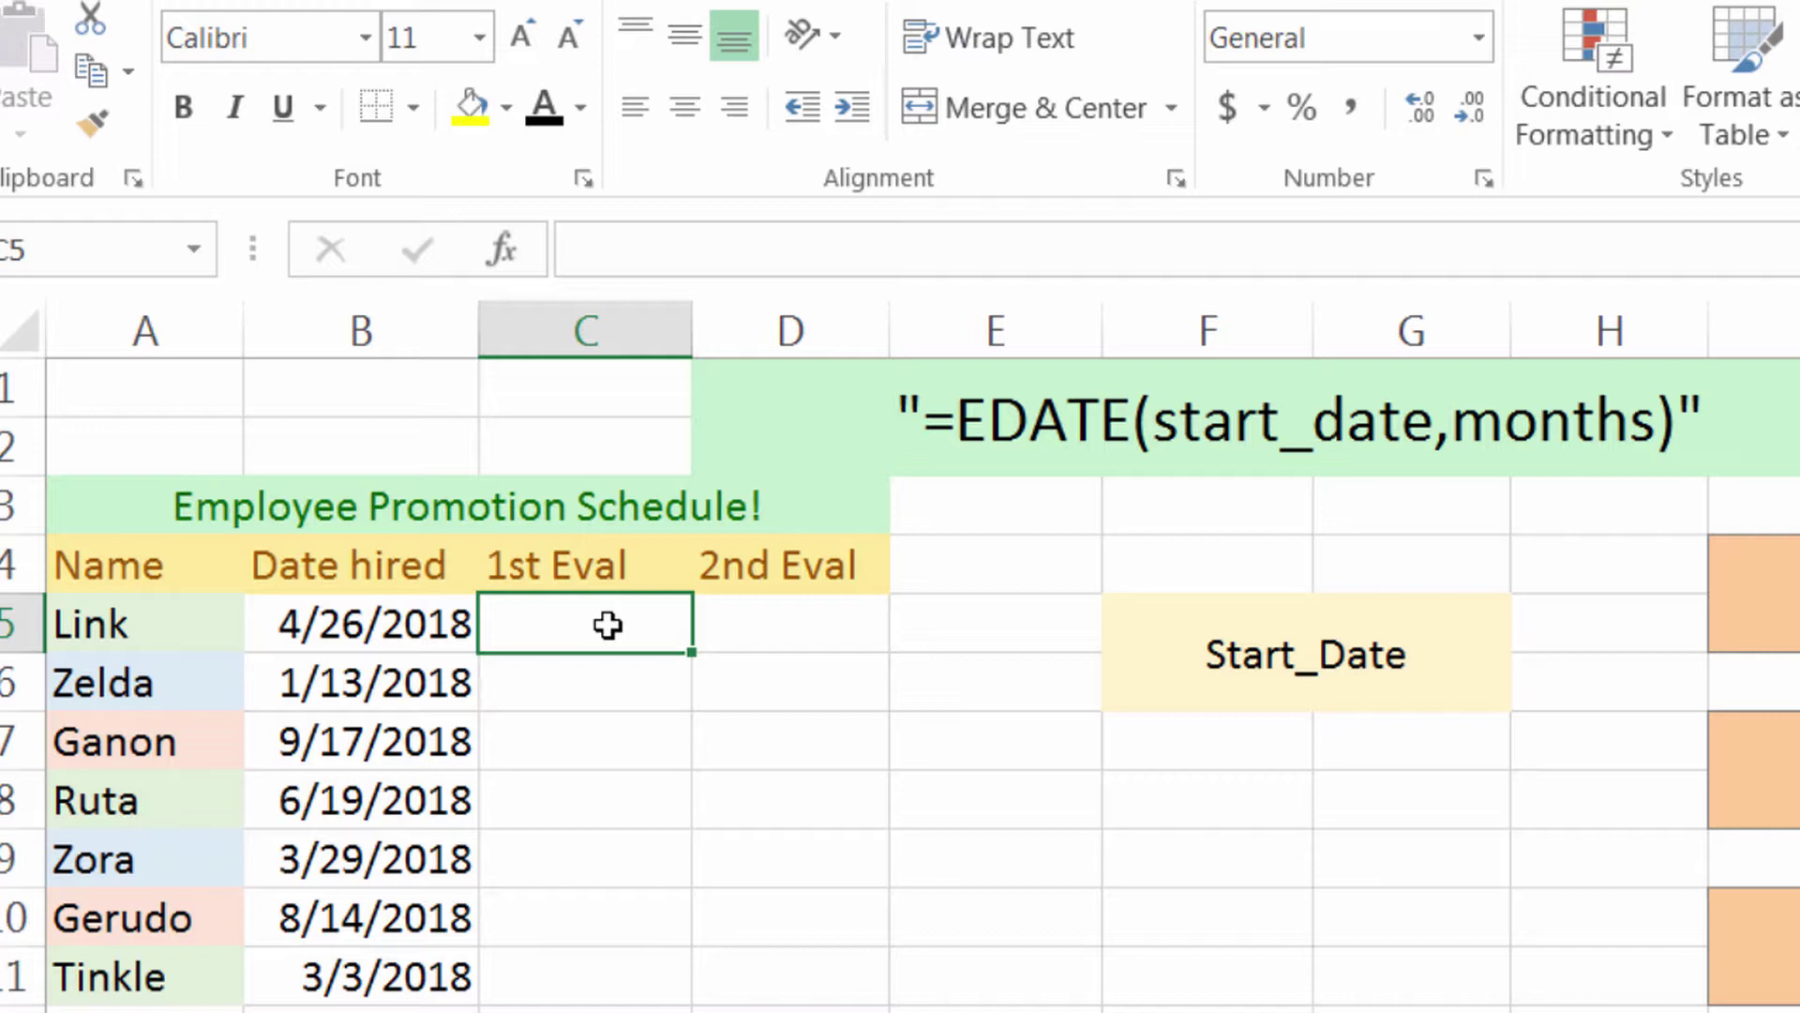
# Enter =EDATE(B5,1) in C5 to get the first 1st Eval value, 43246.
pyautogui.write('=')
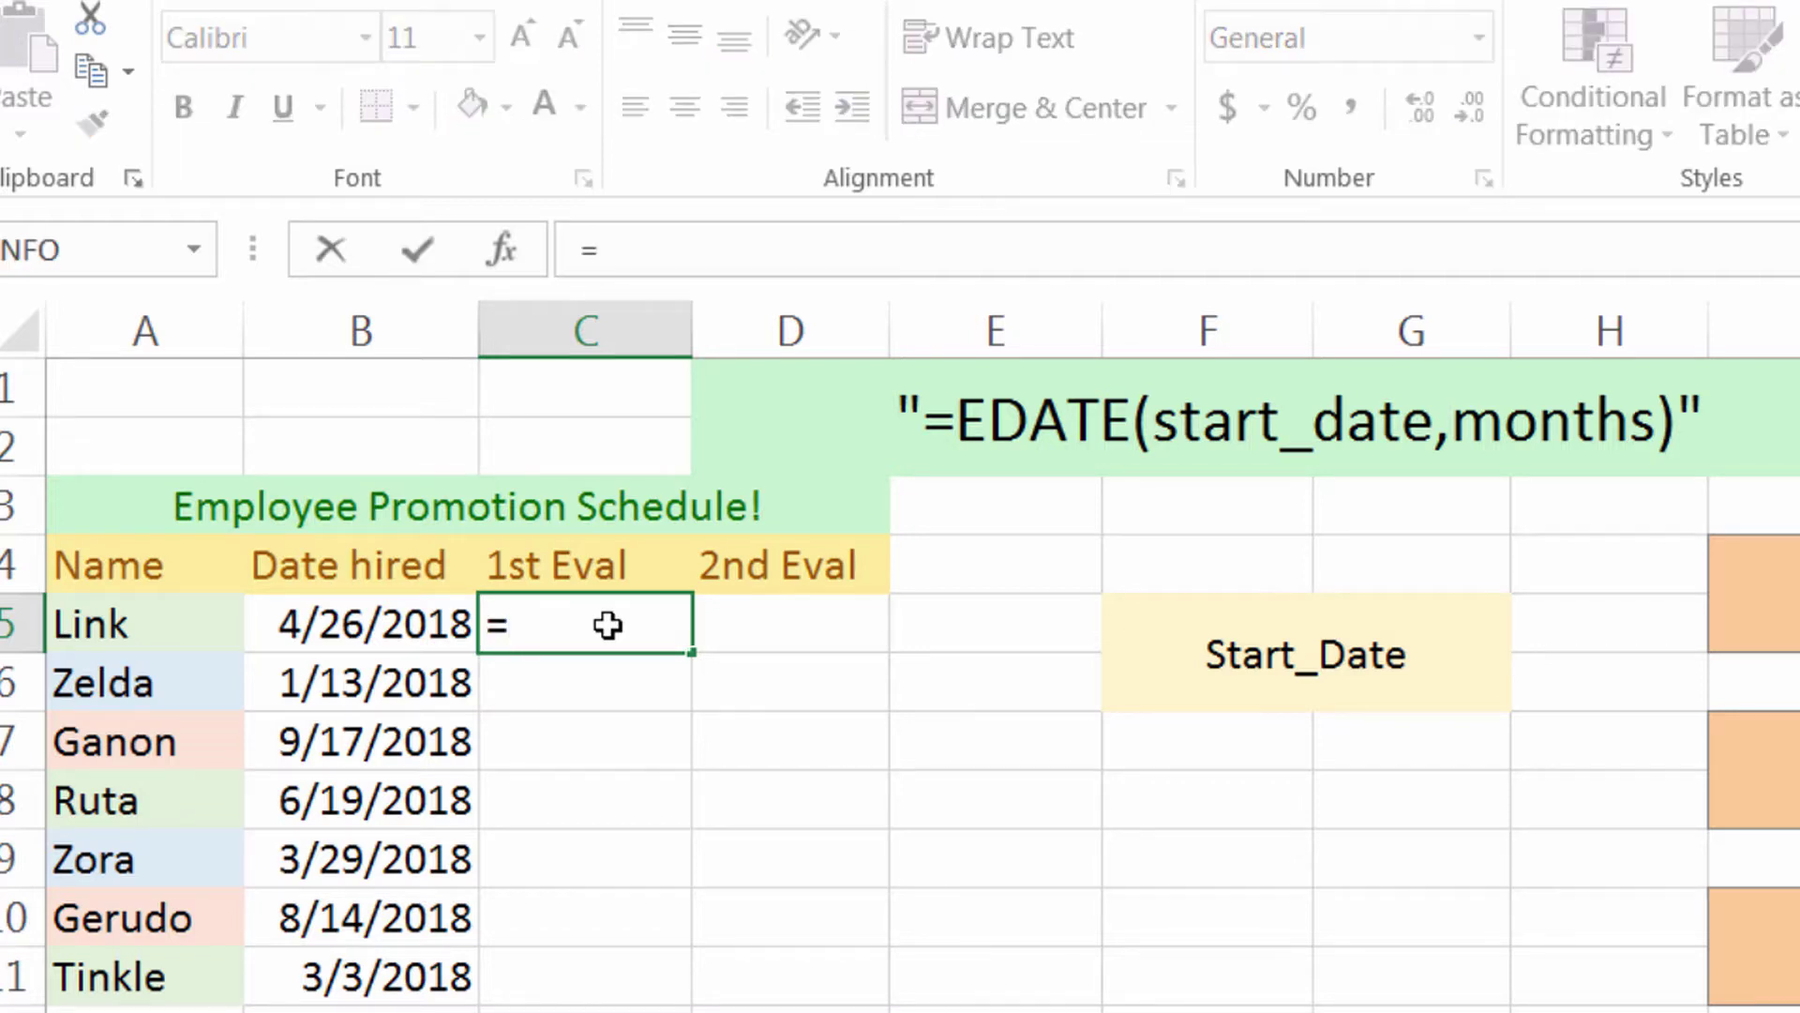
pyautogui.write('edate(')
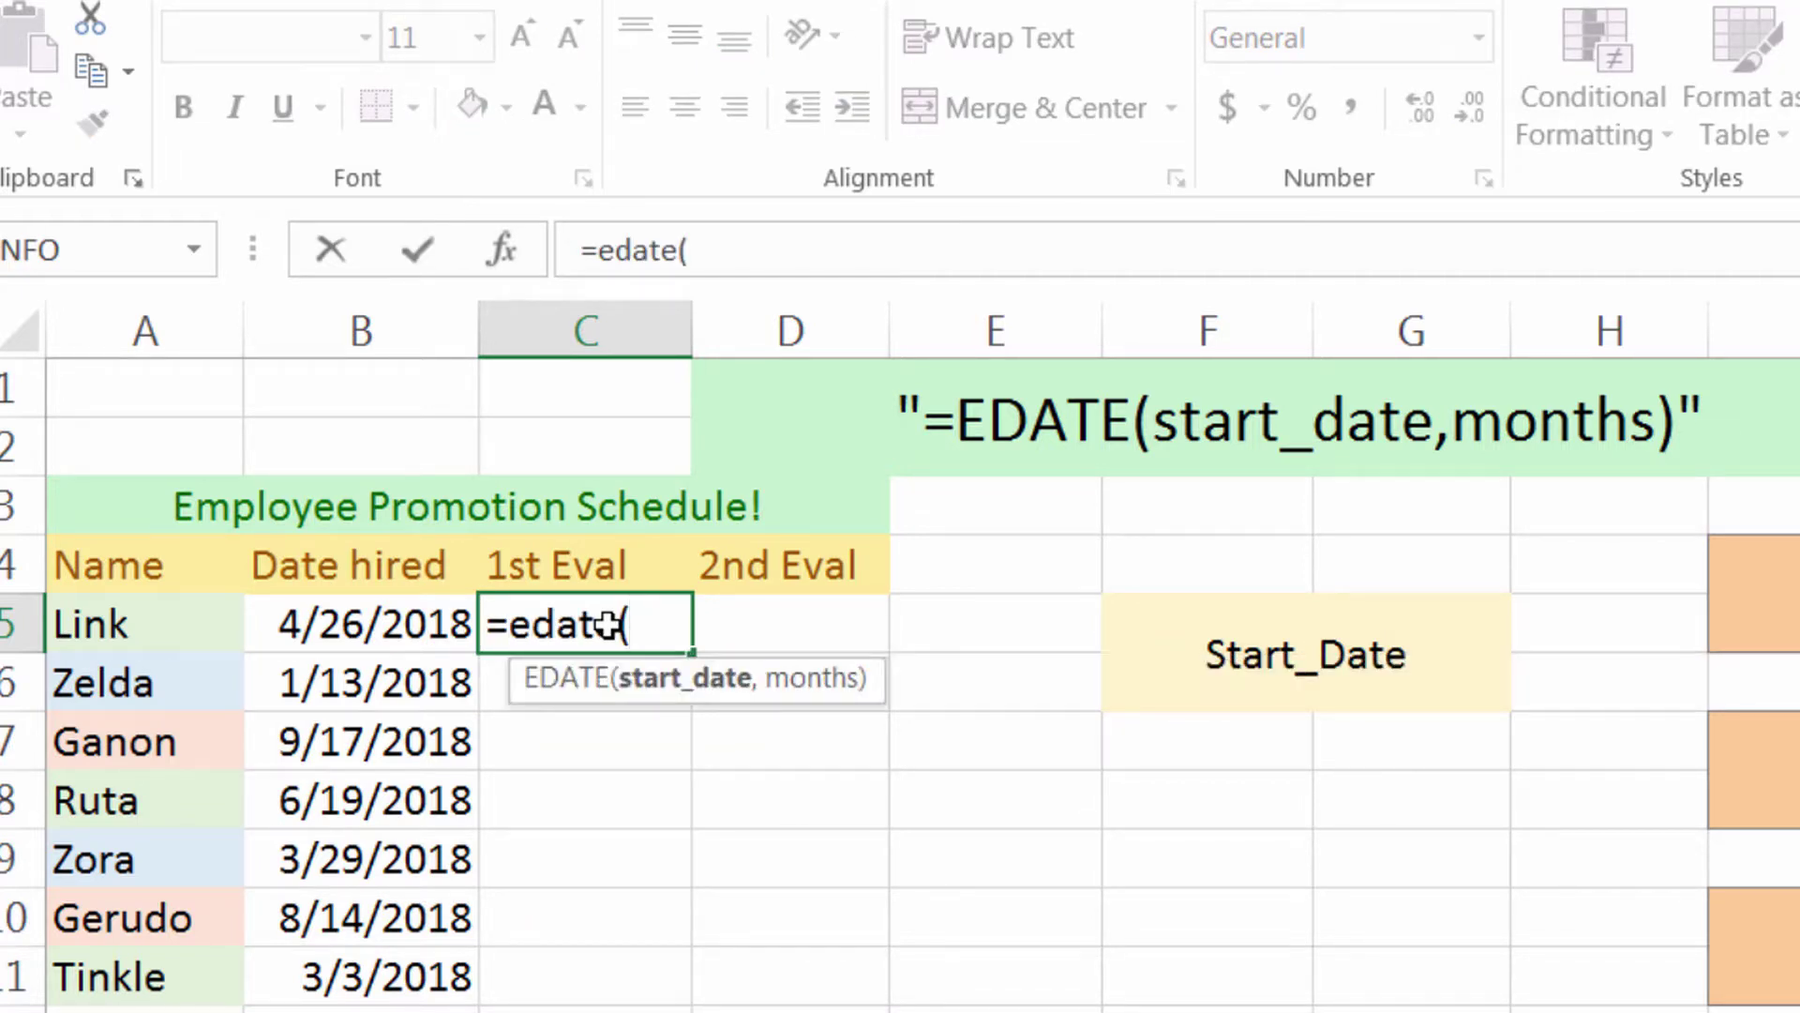
pyautogui.click(337, 630)
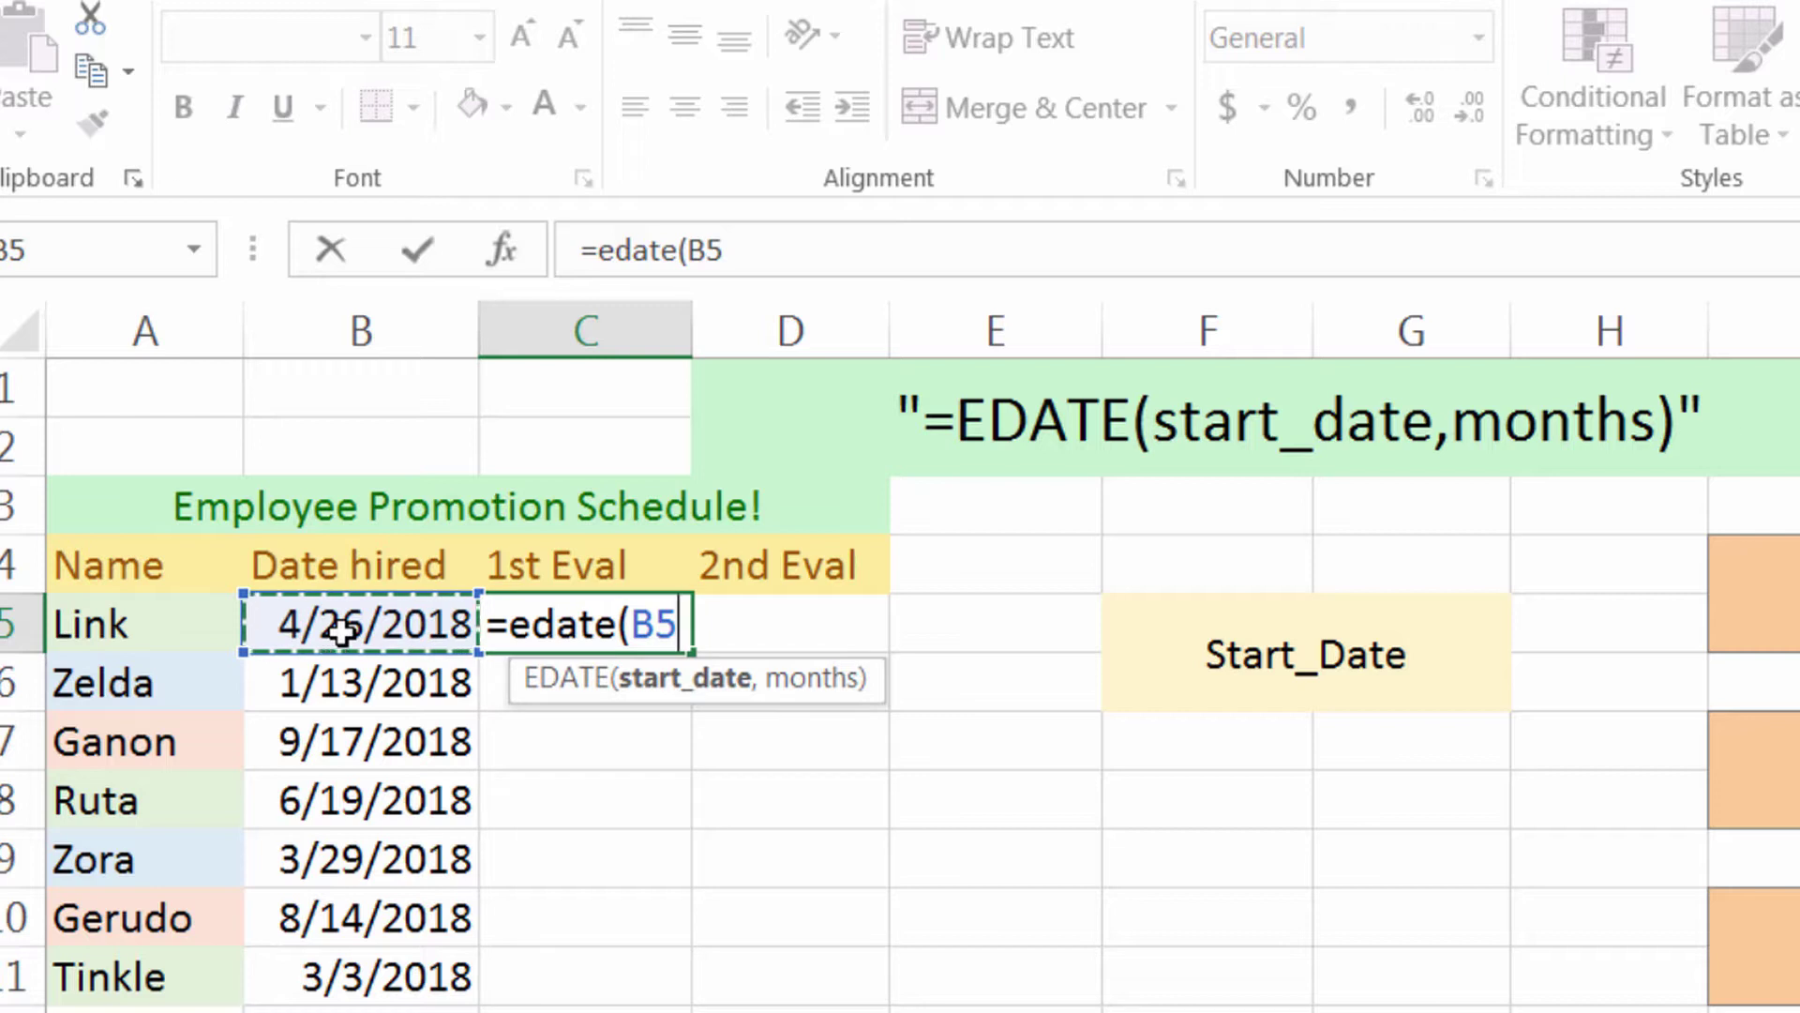
pyautogui.write(',1)')
pyautogui.hotkey('ctrl', 'Return')
pyautogui.press('Return')
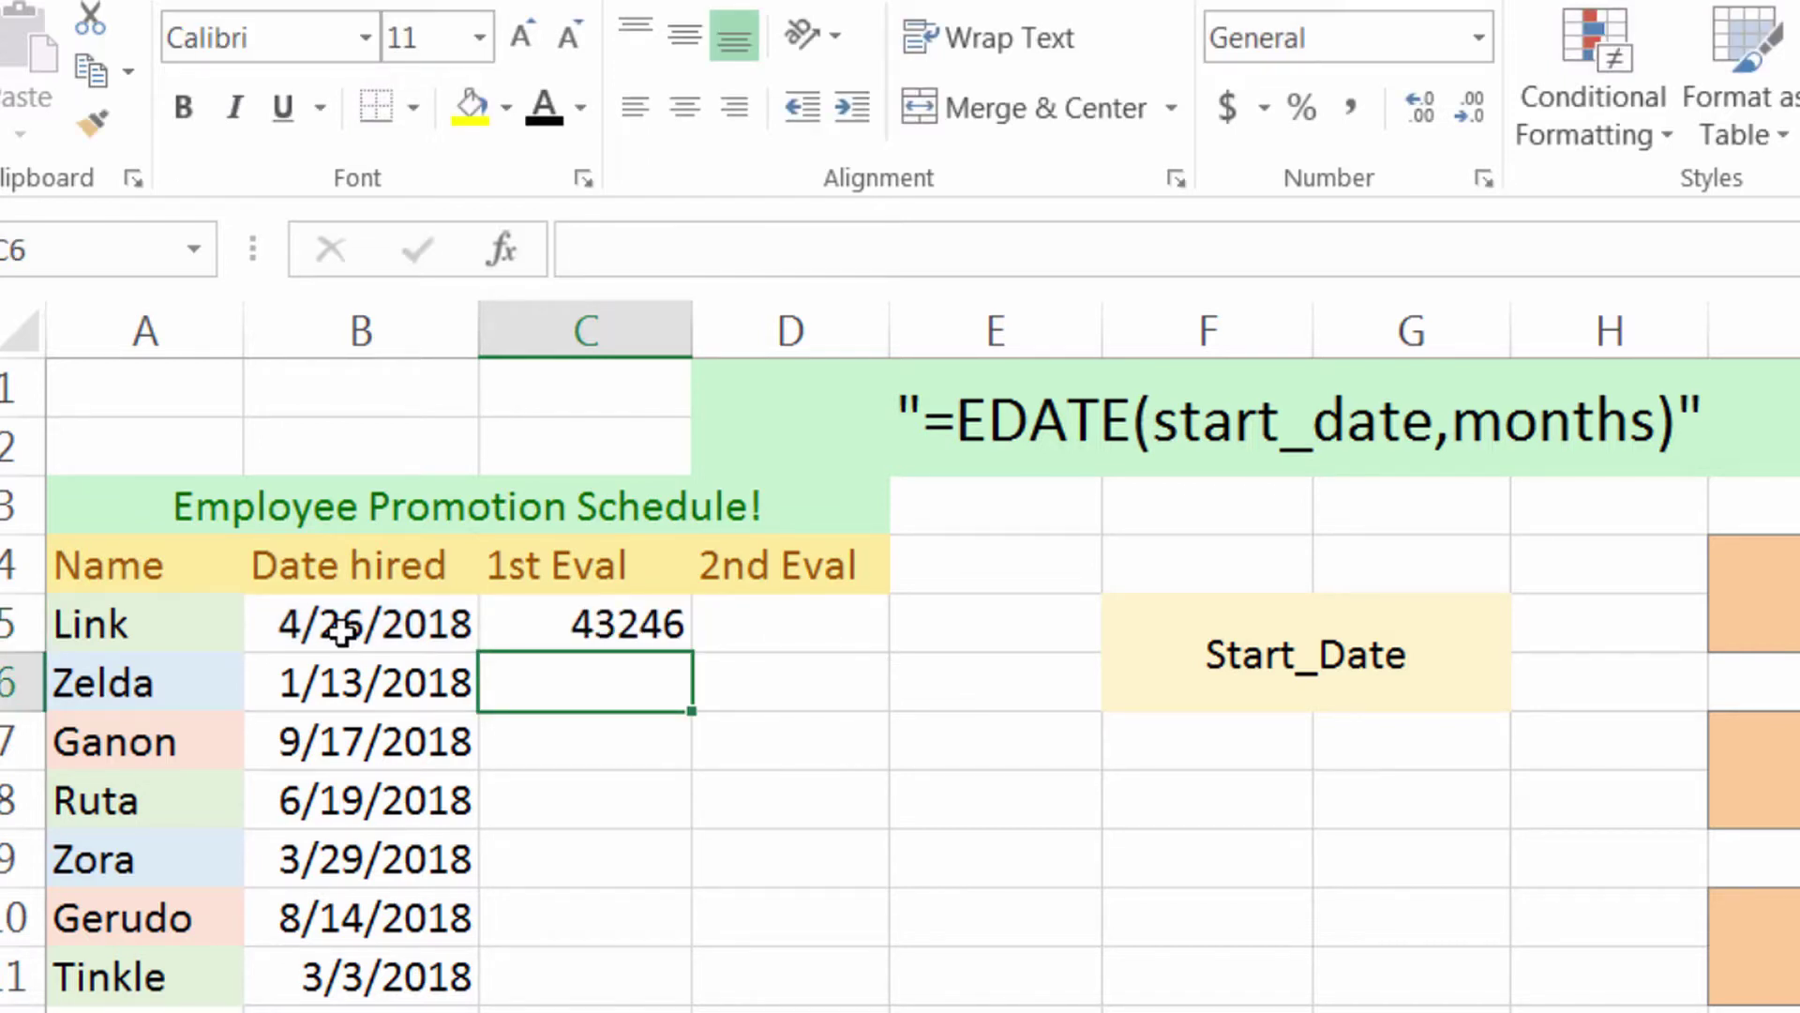
pyautogui.press('Up')
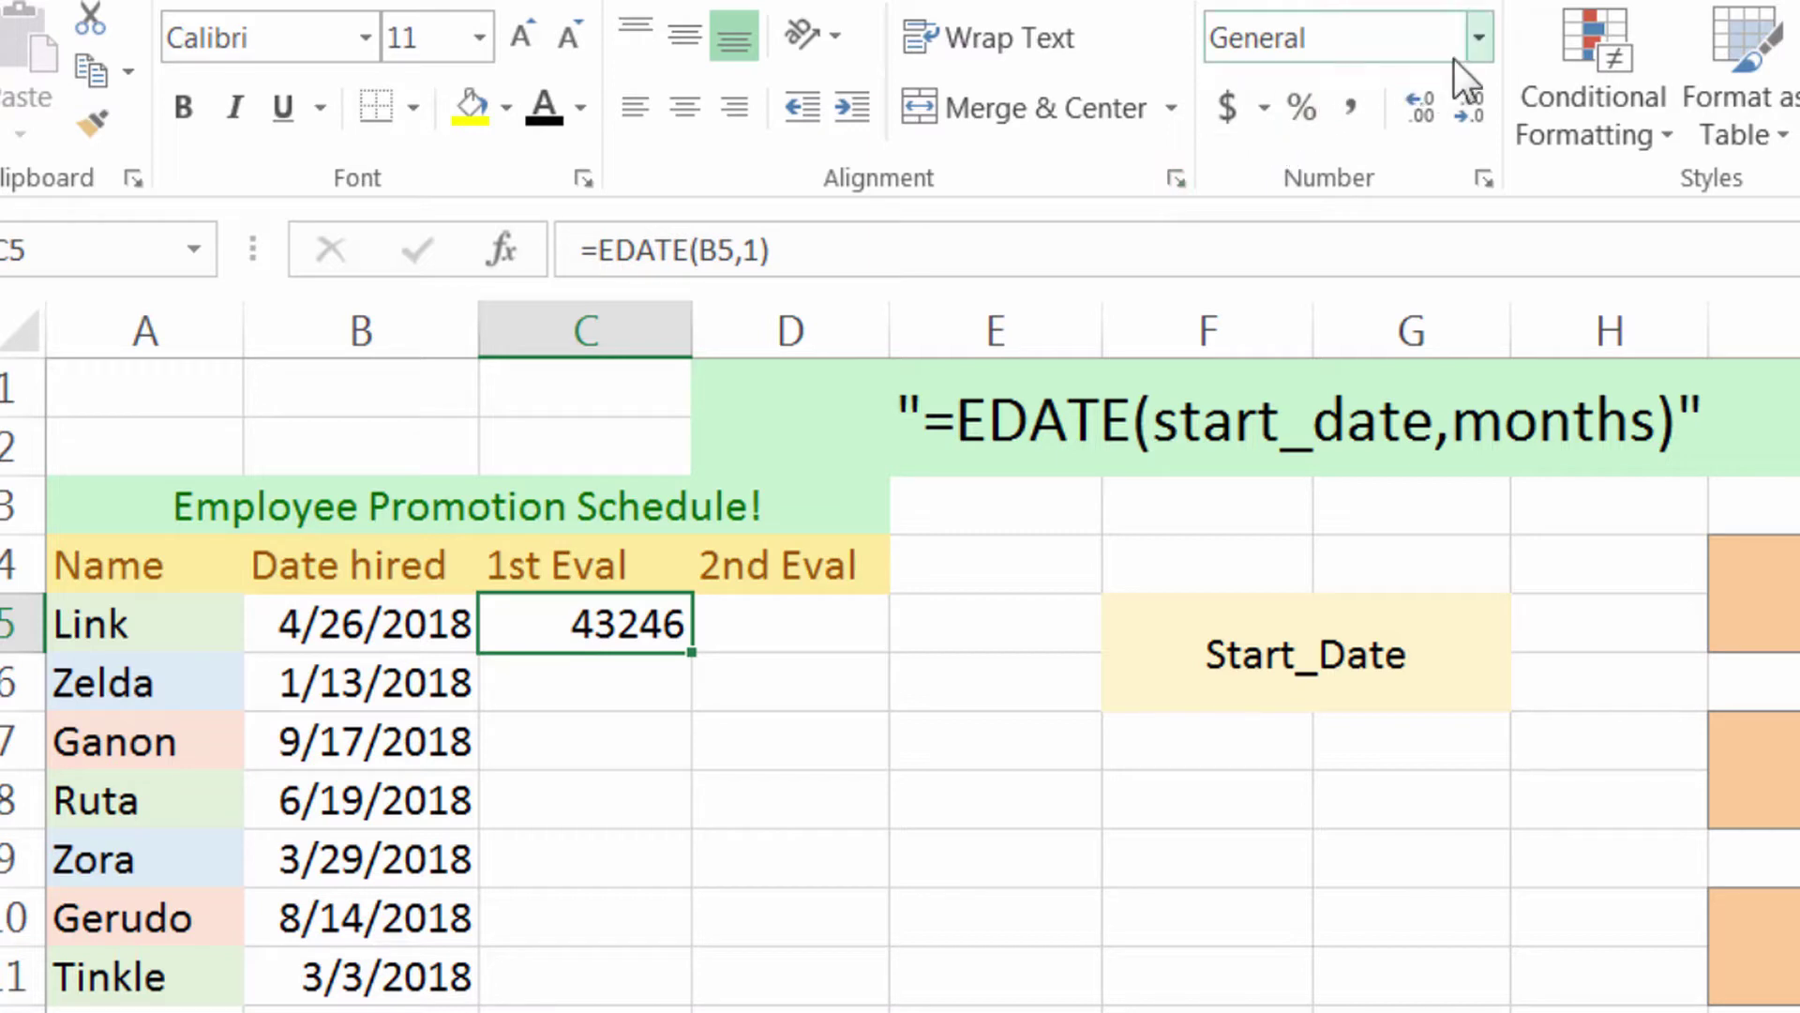
# Format C5 as Short Date so it reads 5/26/2018.
pyautogui.click(1478, 52)
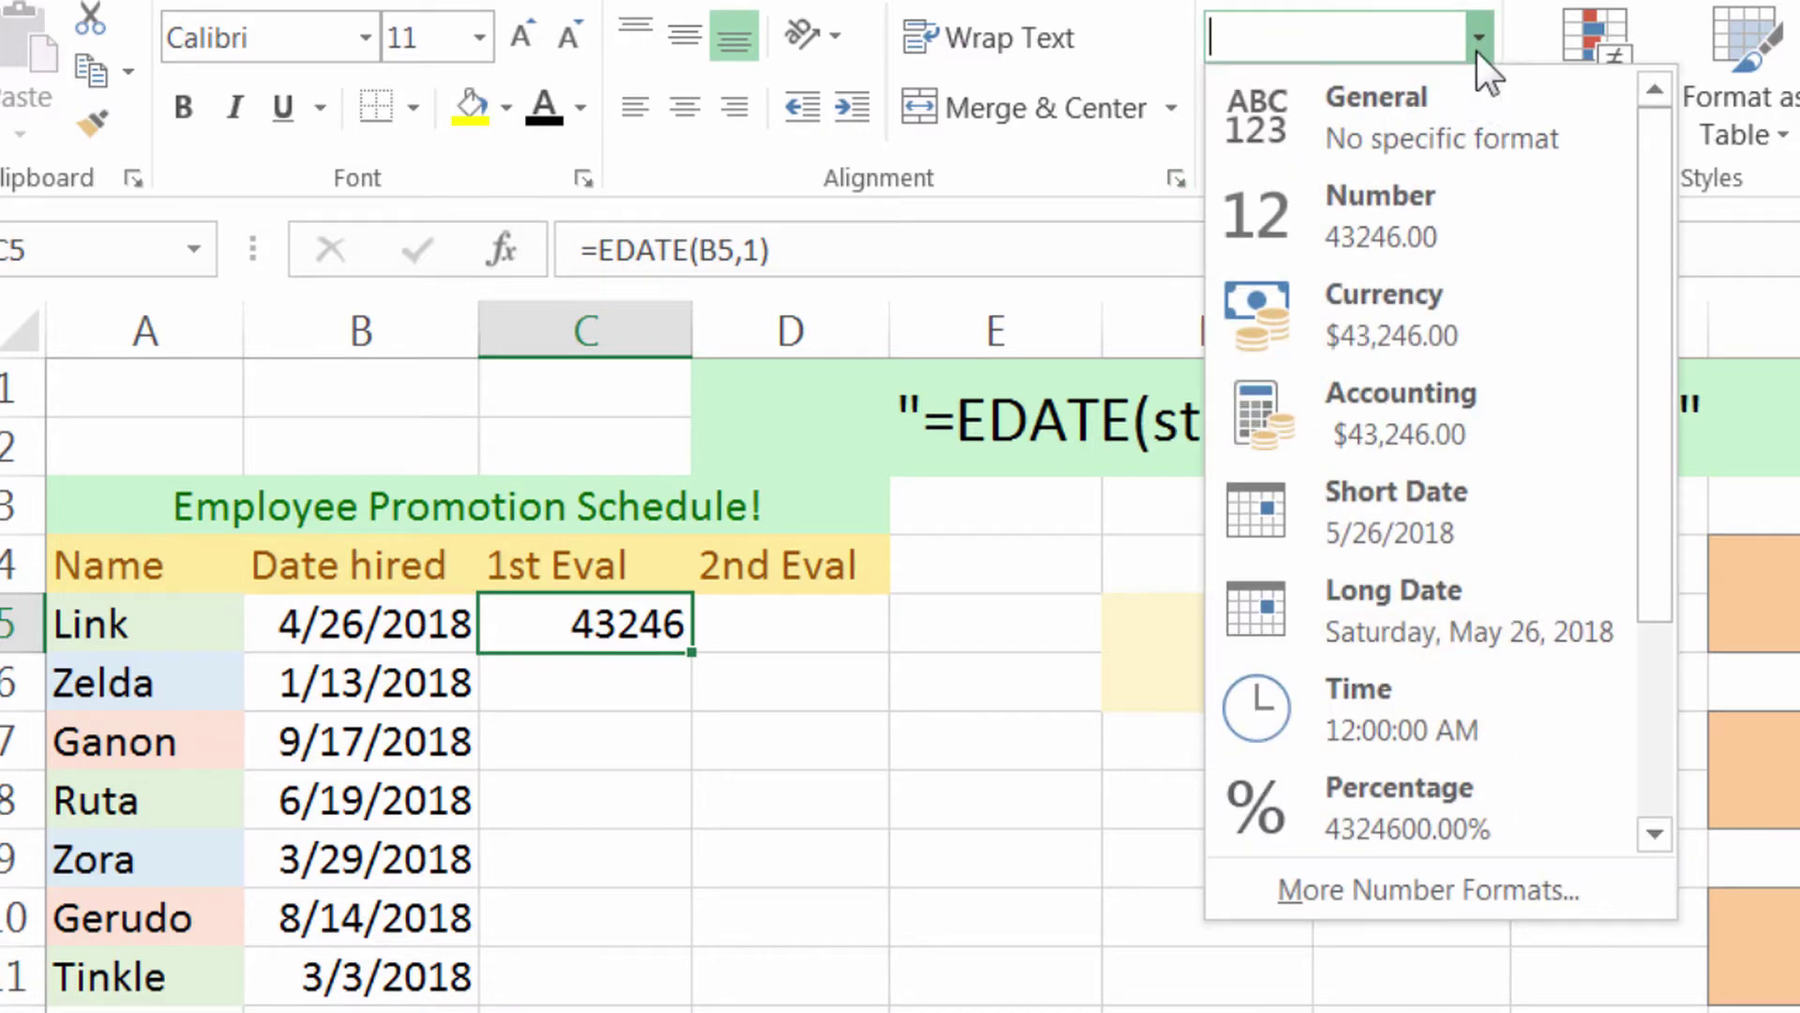
pyautogui.click(1452, 527)
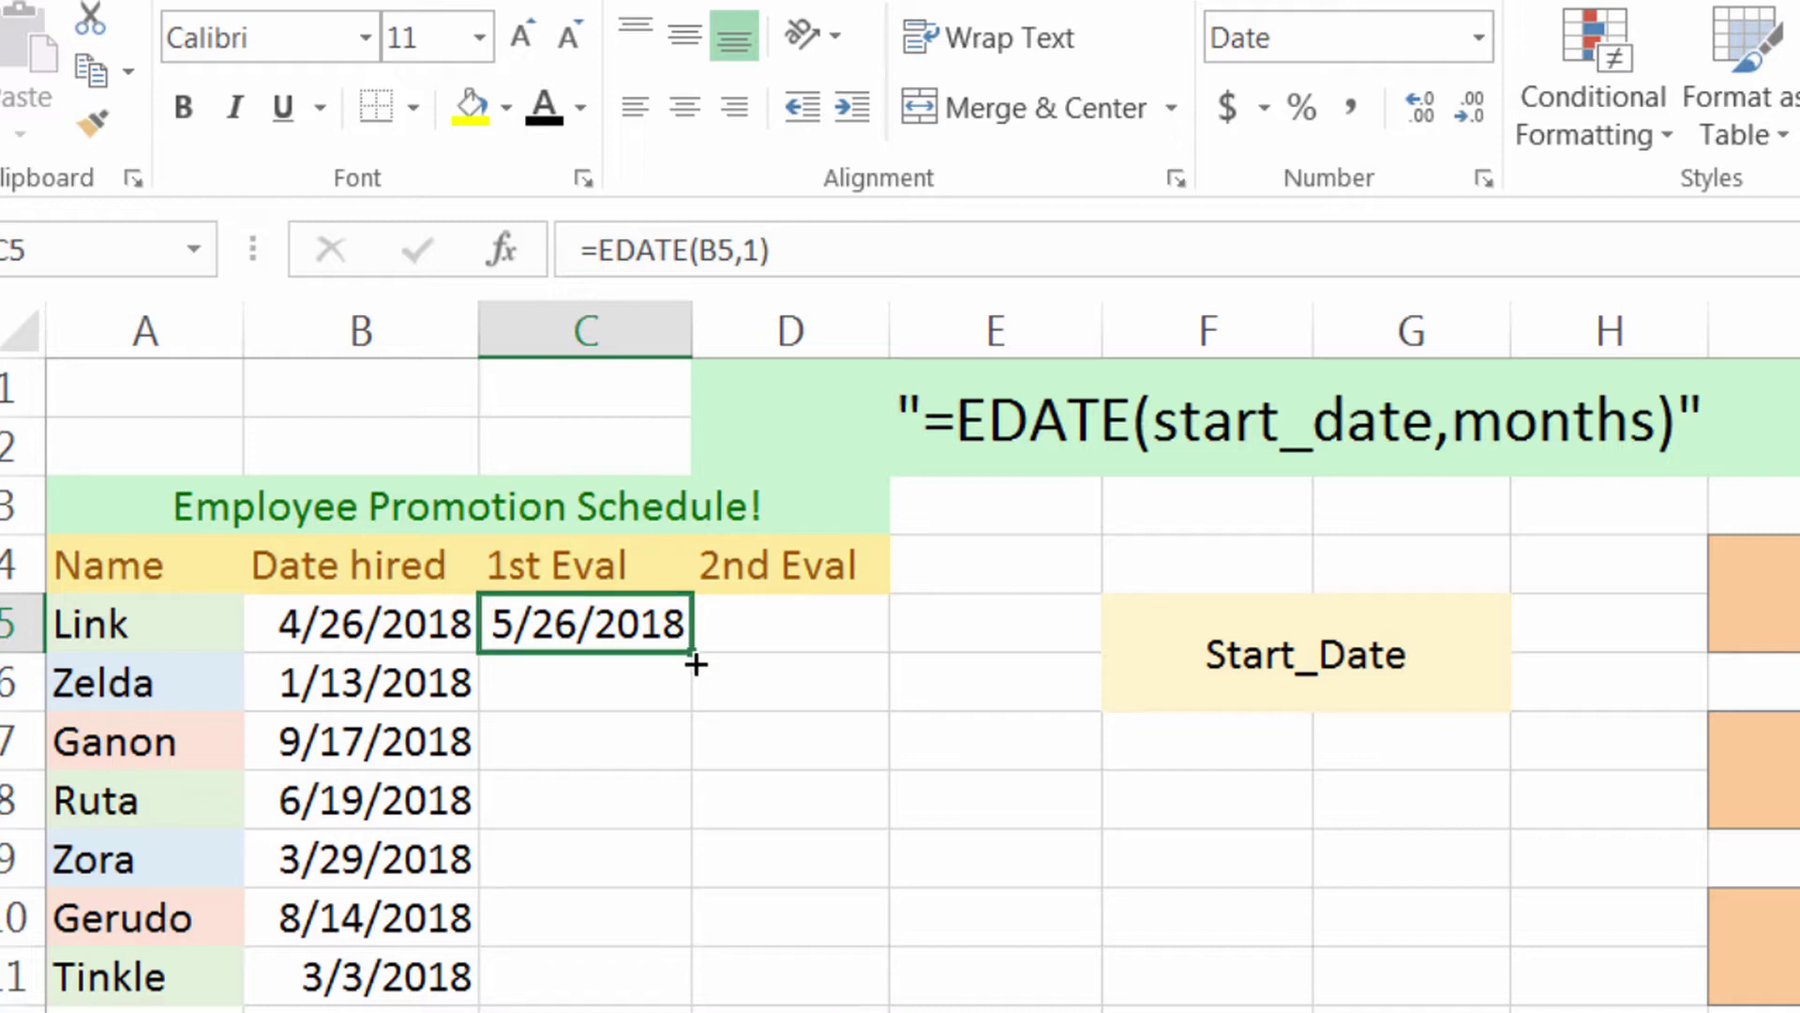
# Fill the 1st Eval formula down to C11 and widen column C to show 10/17/2018.
pyautogui.moveTo(695, 664); pyautogui.dragTo(651, 980)
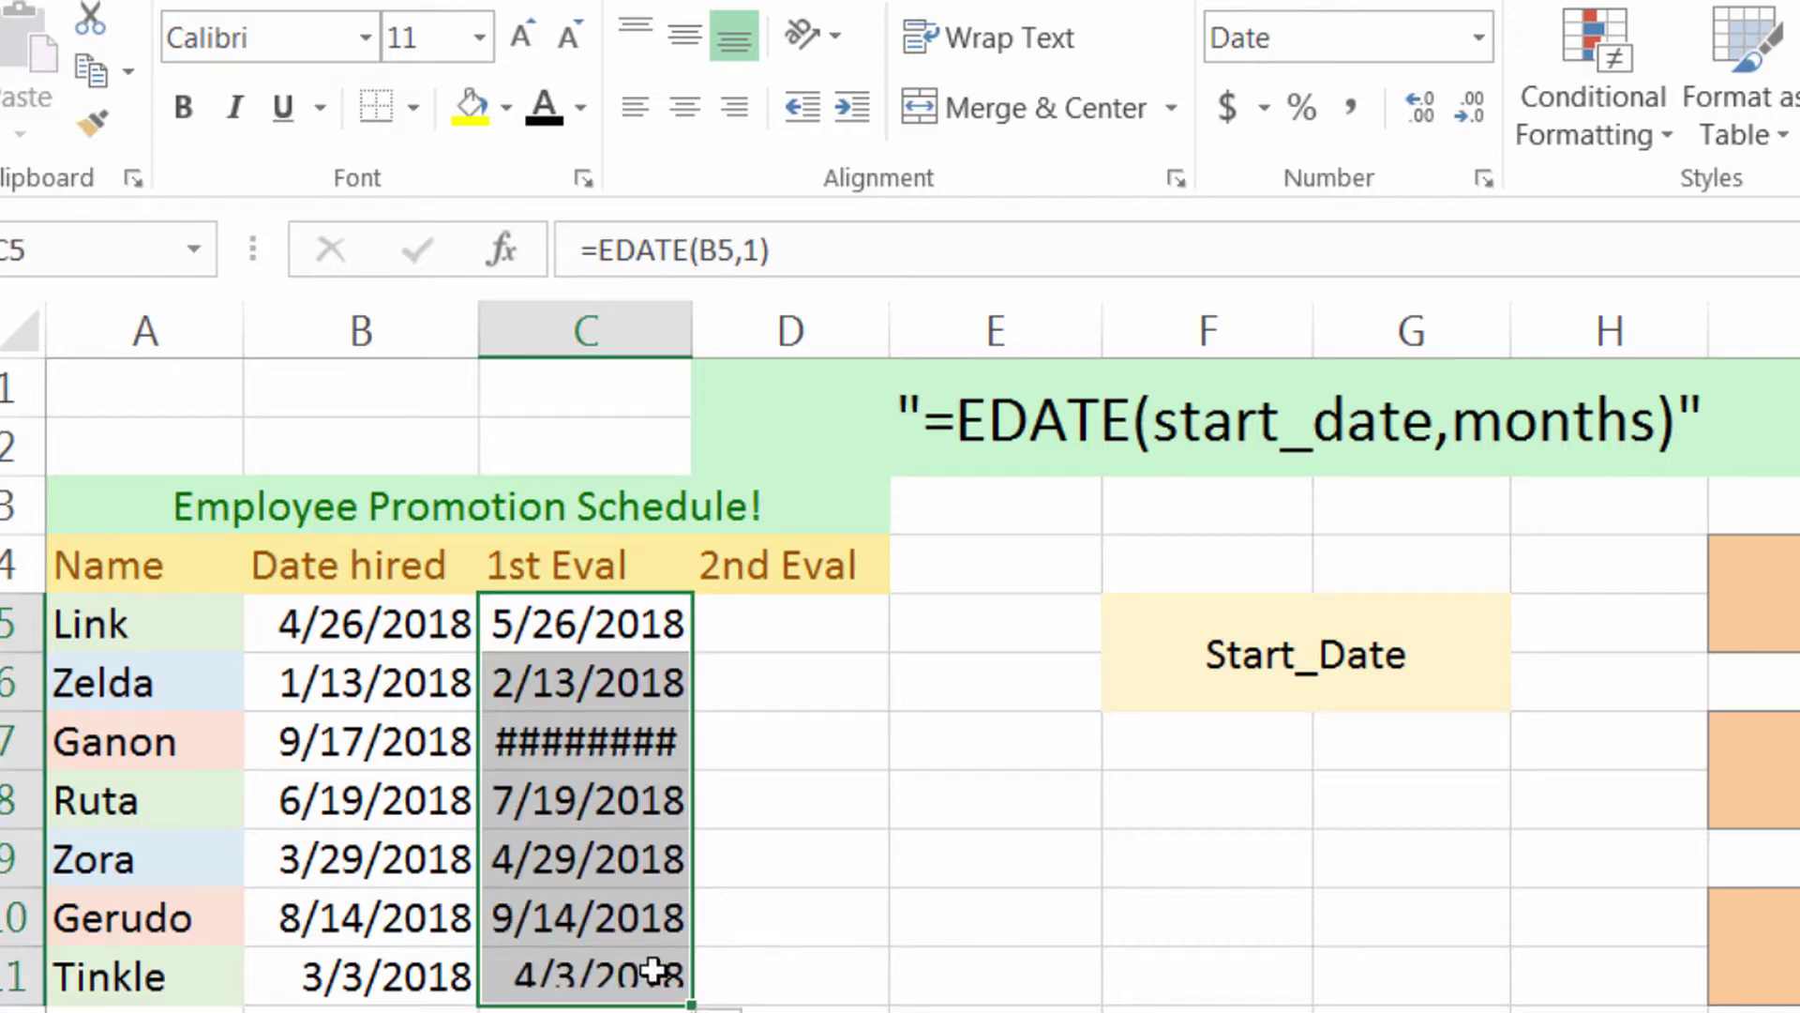
pyautogui.click(563, 744)
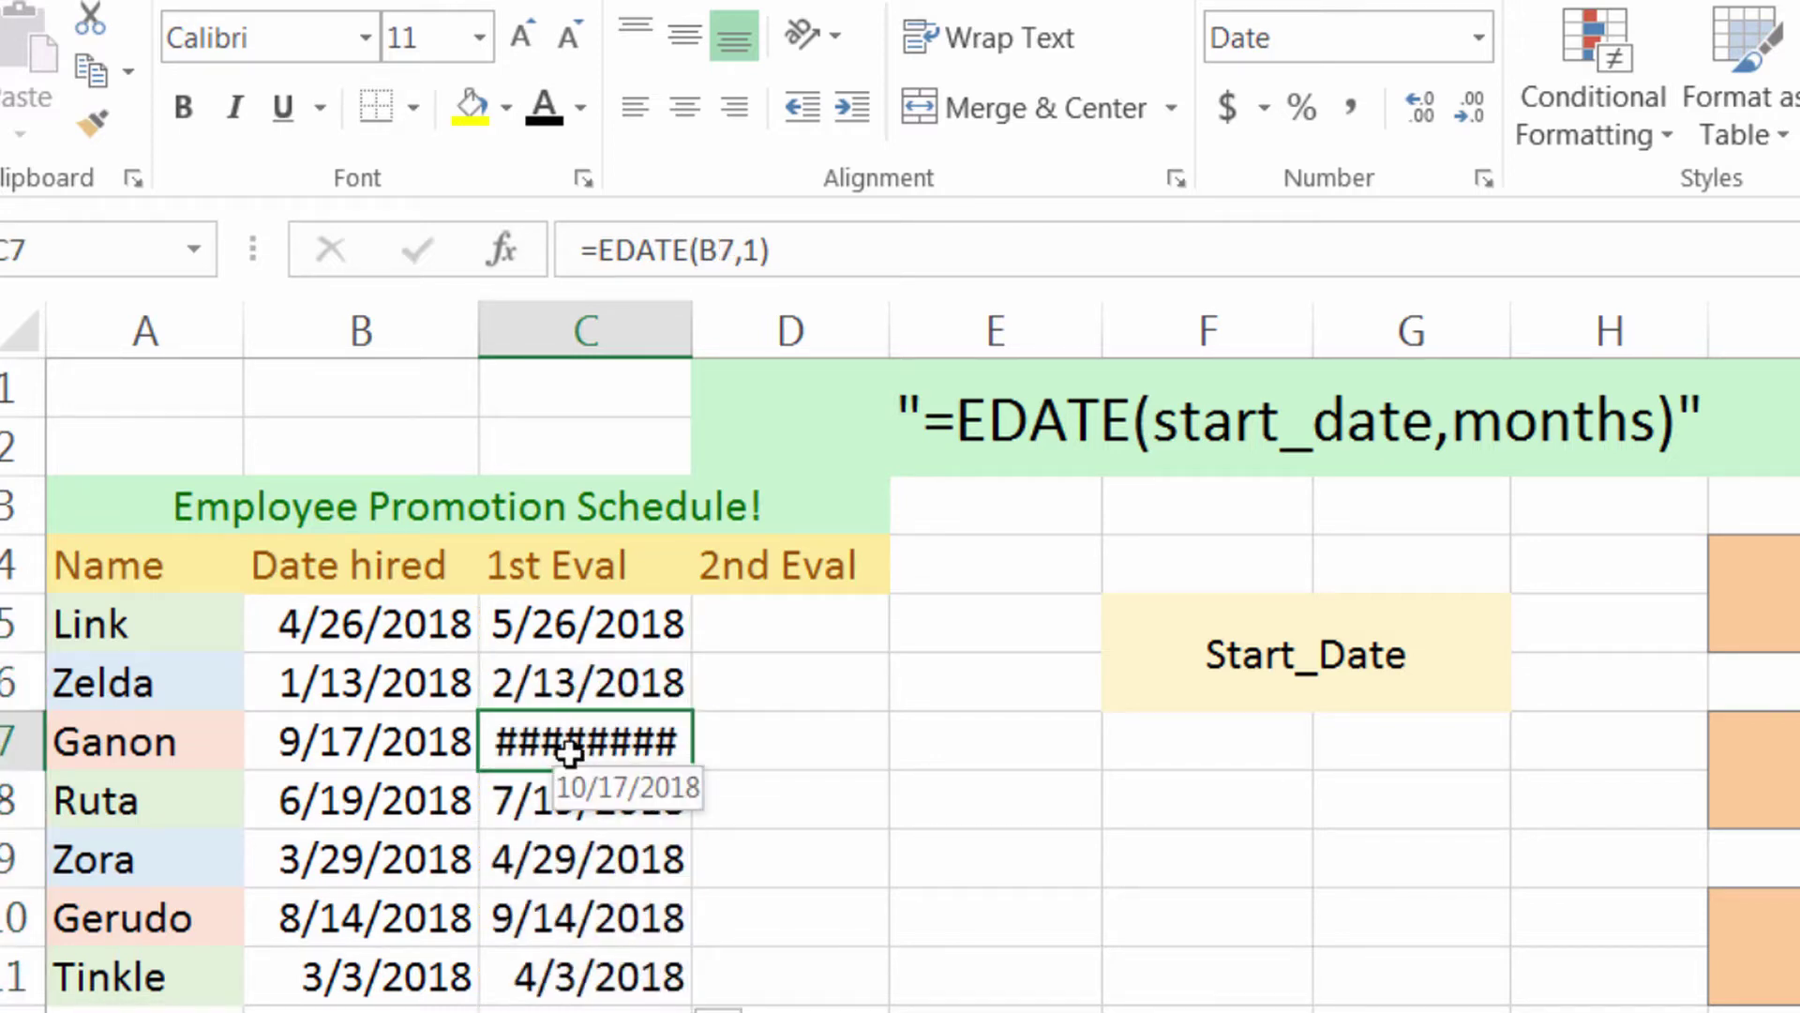
pyautogui.moveTo(696, 328); pyautogui.dragTo(716, 329)
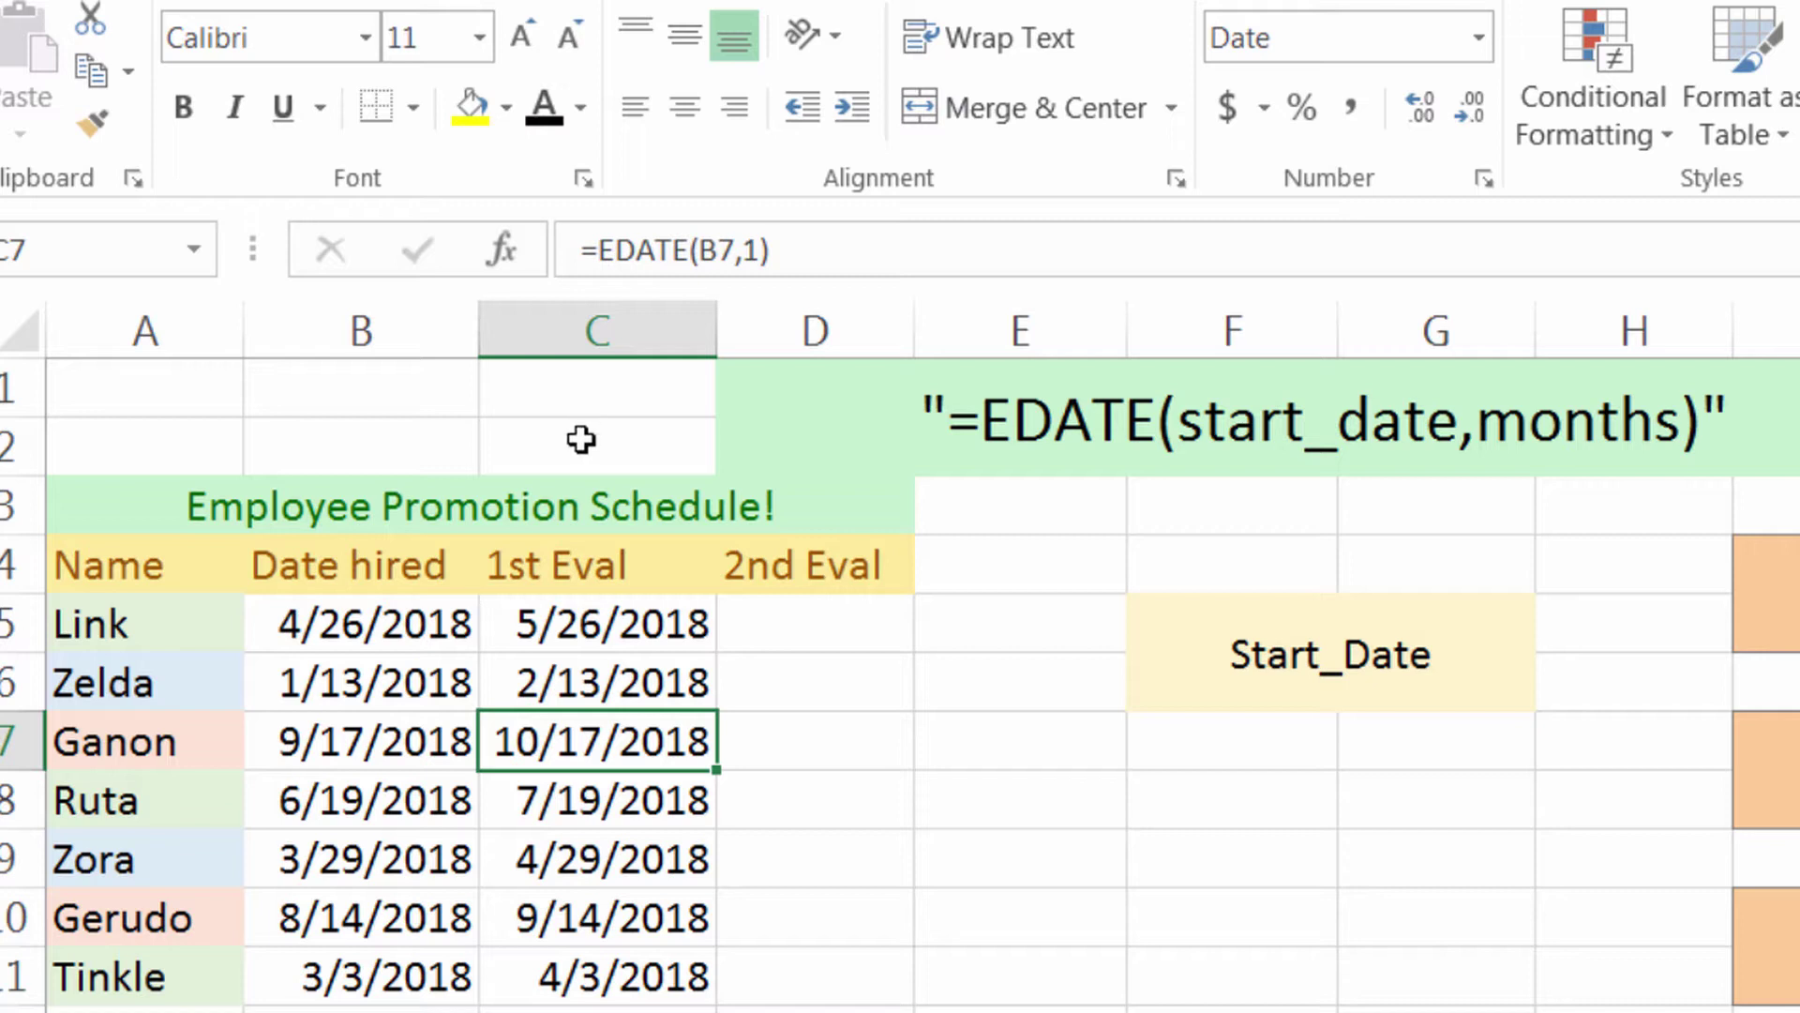
pyautogui.click(751, 623)
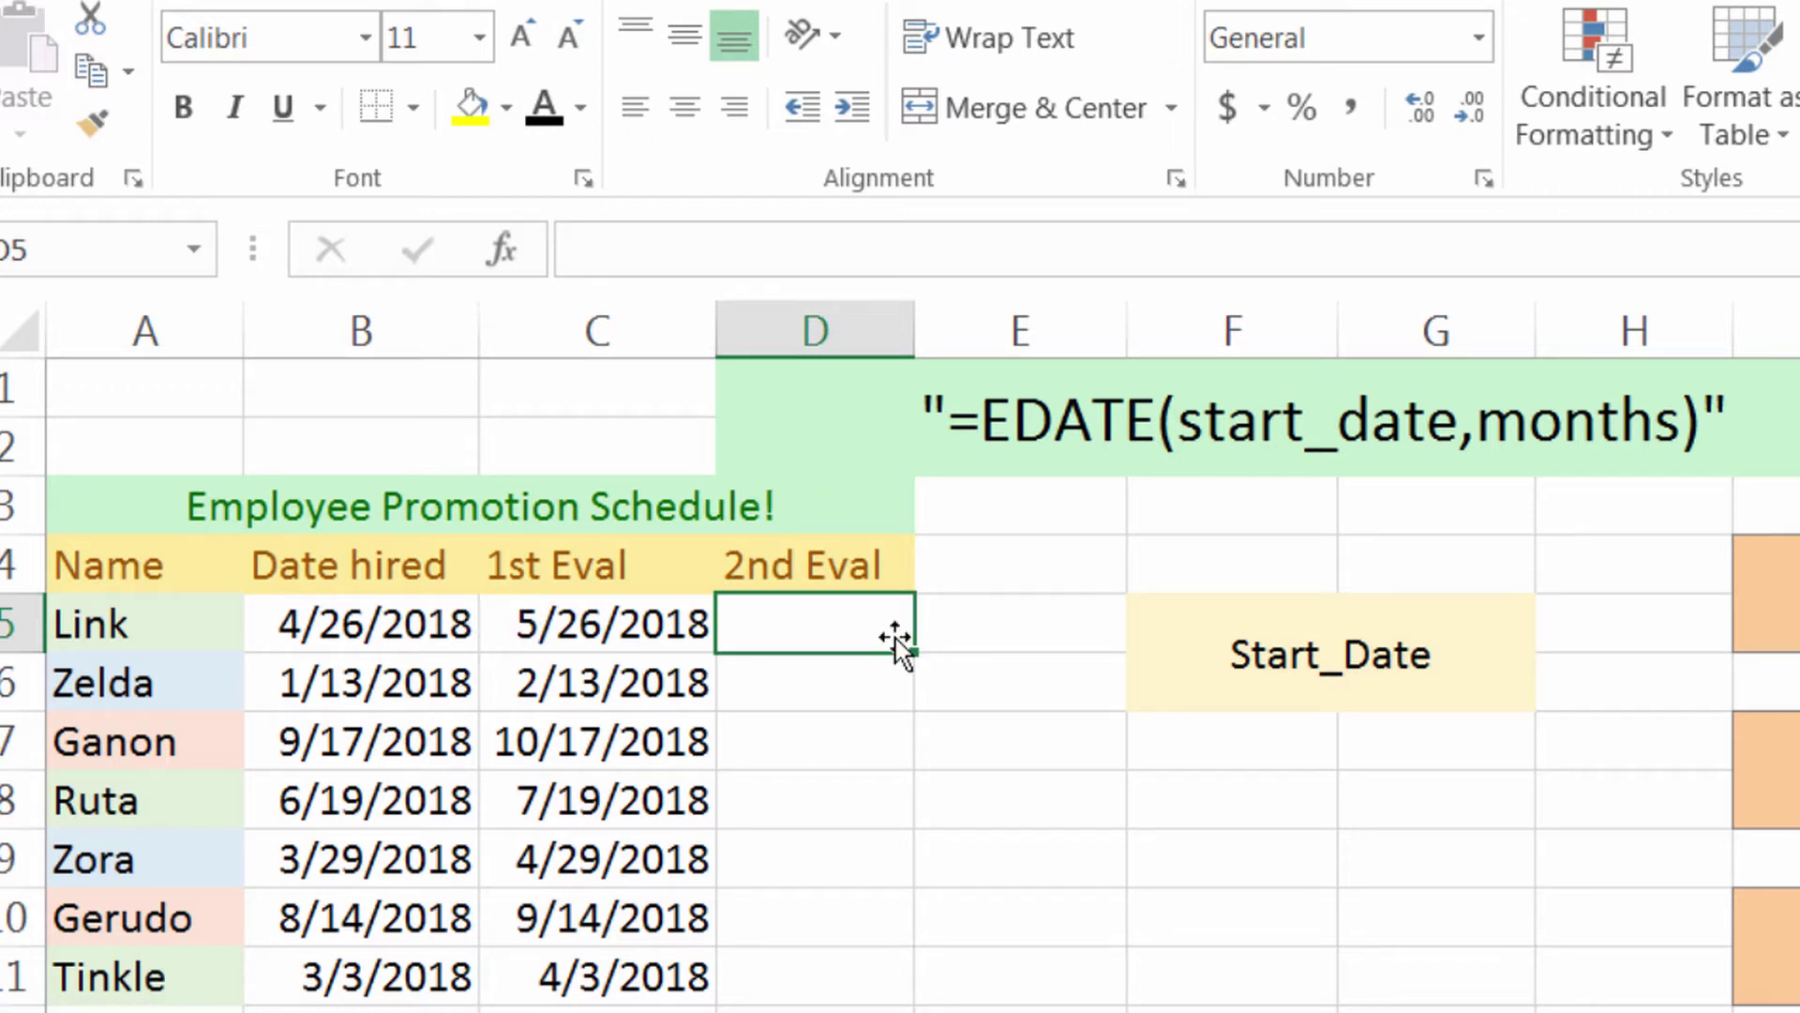
# Enter =EDATE(C5,2) in D5 for the first 2nd Eval date.
pyautogui.write('=edate()')
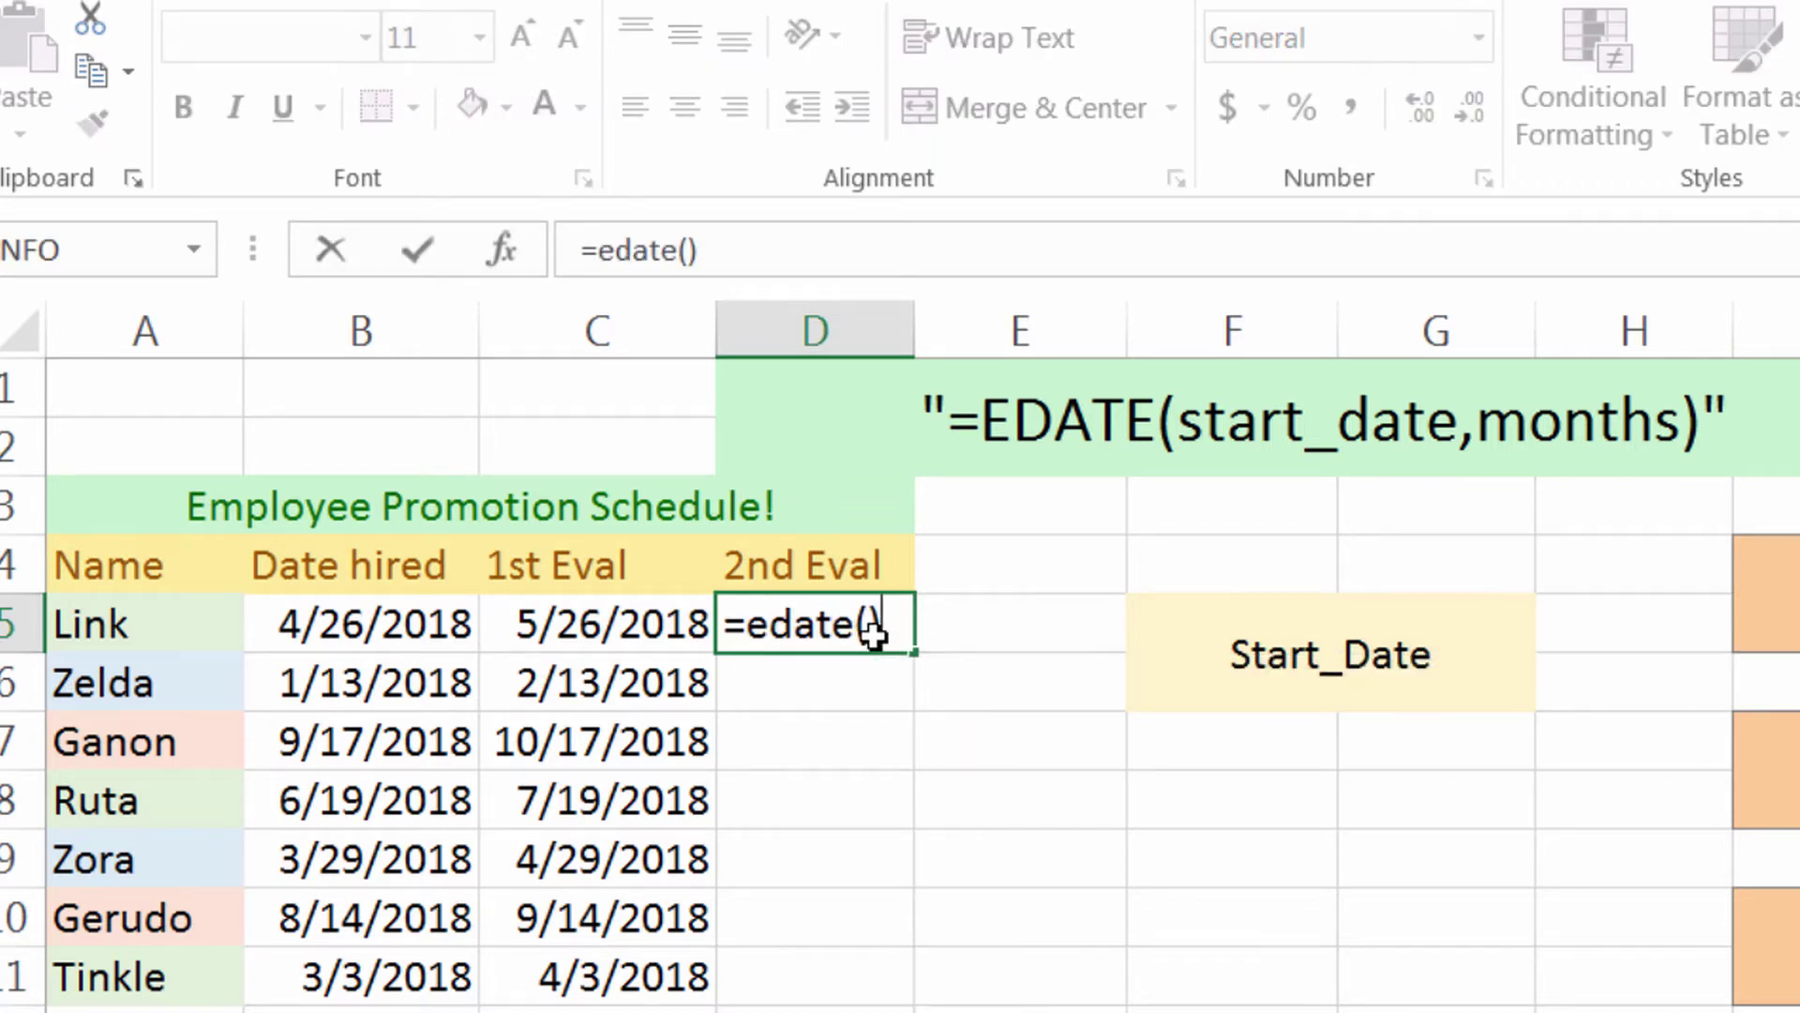
pyautogui.press('BackSpace')
pyautogui.click(565, 616)
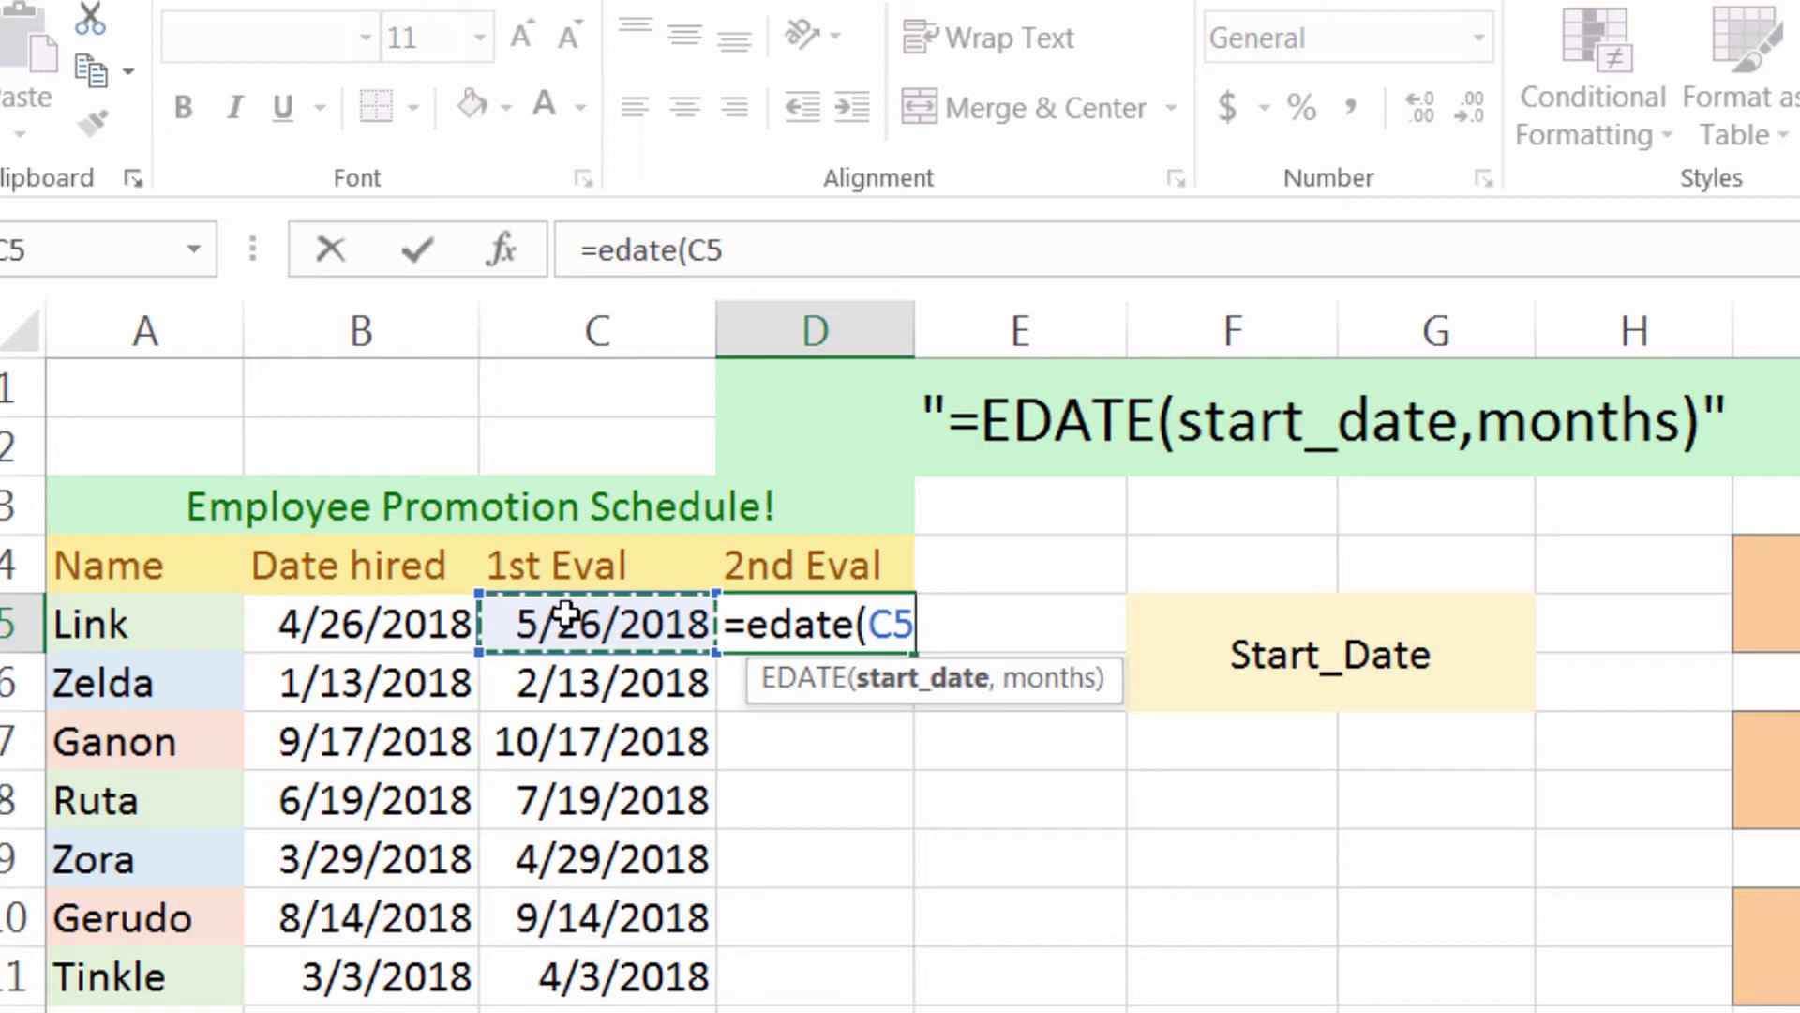
pyautogui.write(',2')
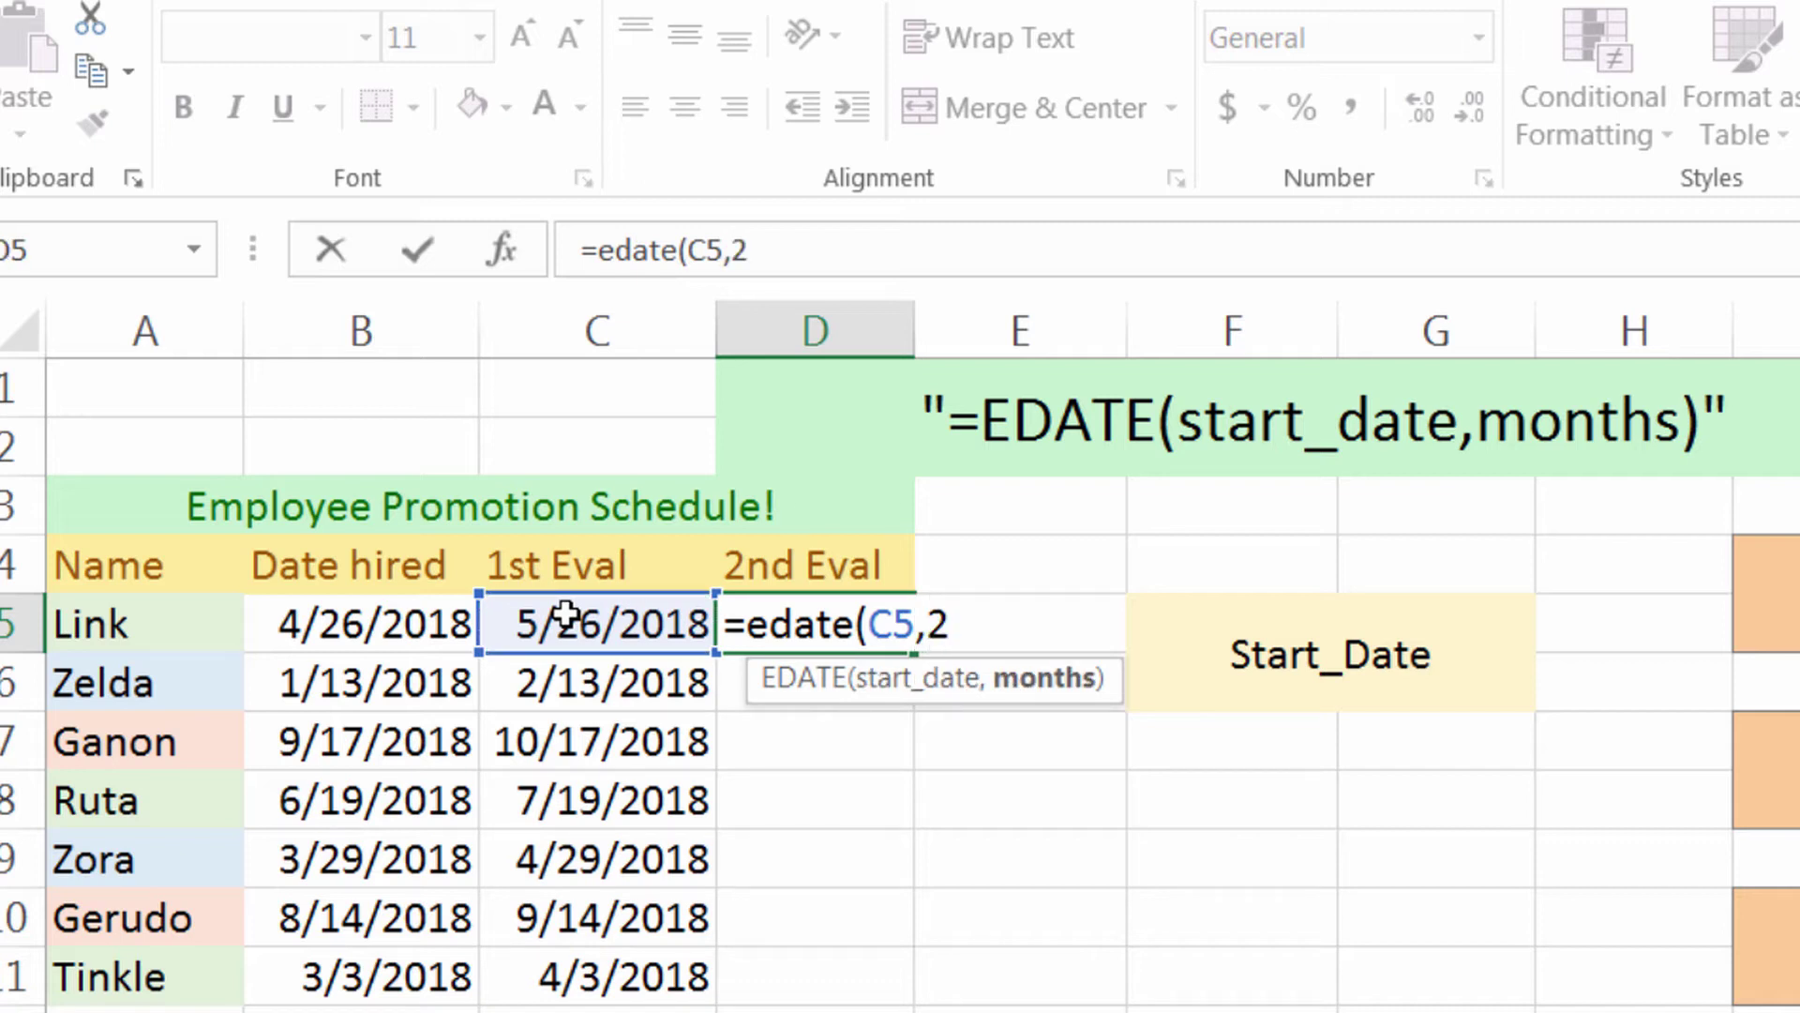
pyautogui.write(')')
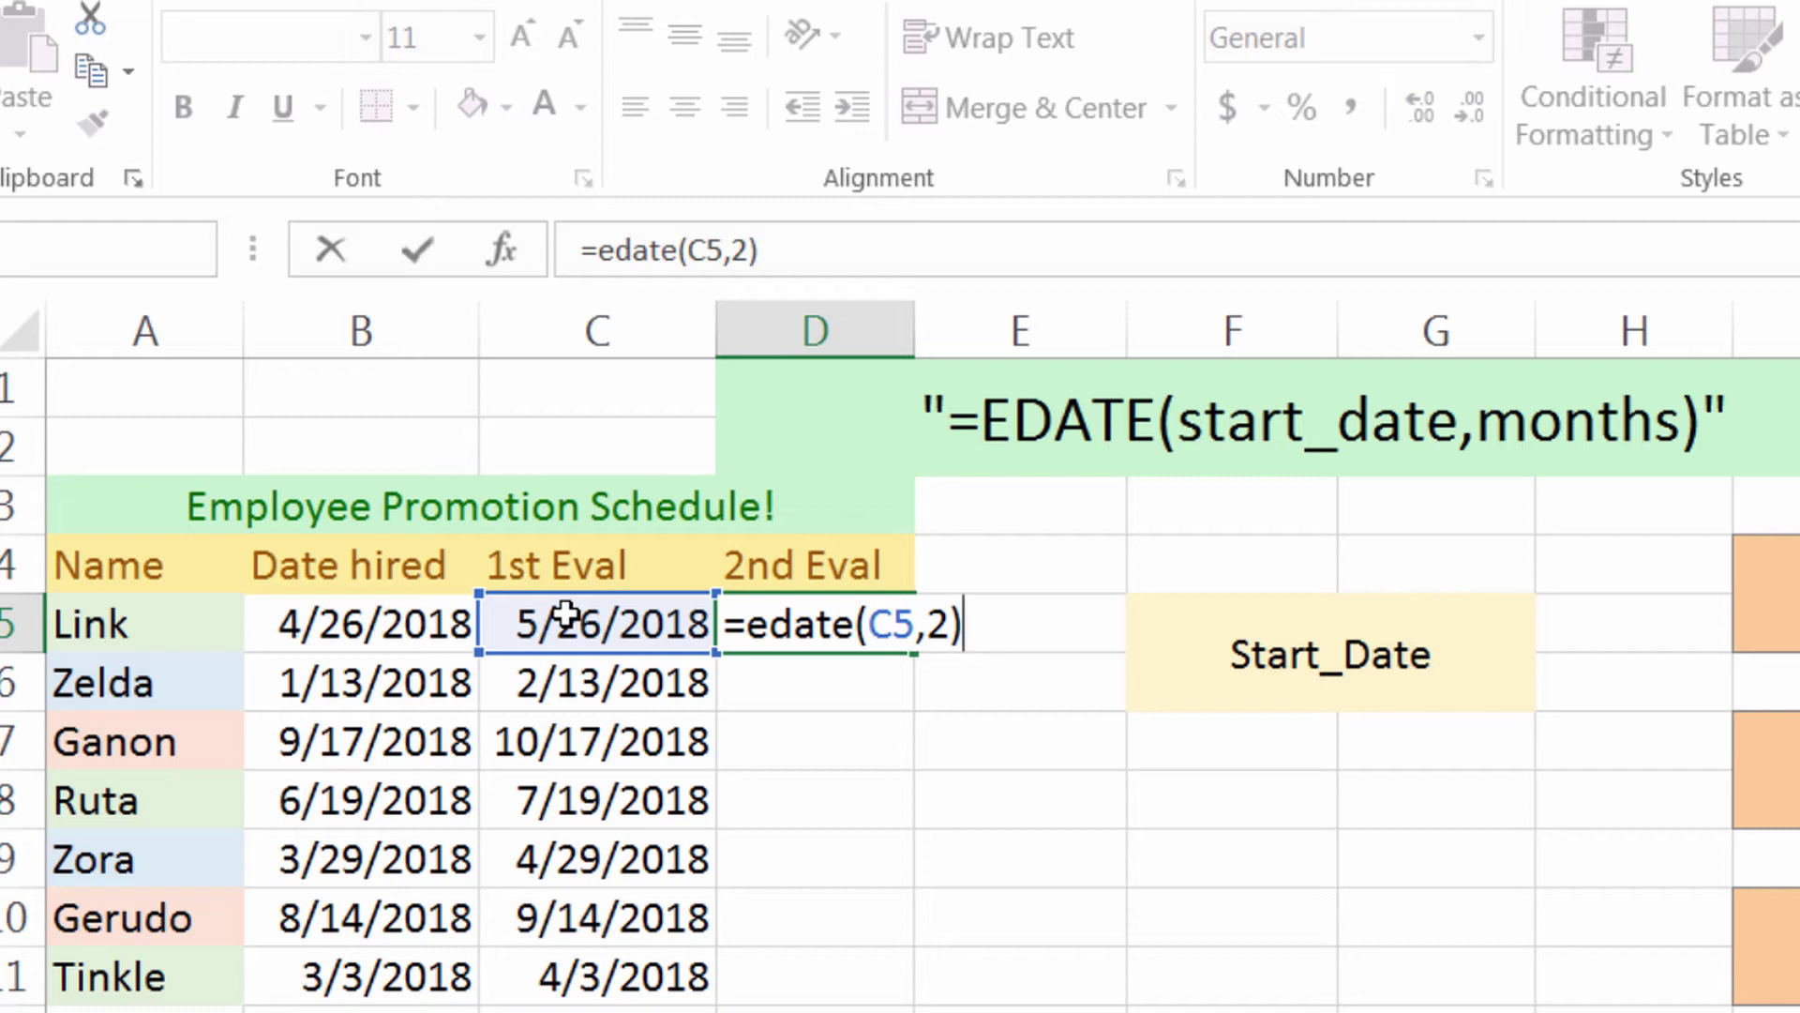
pyautogui.press('Return')
pyautogui.press('Up')
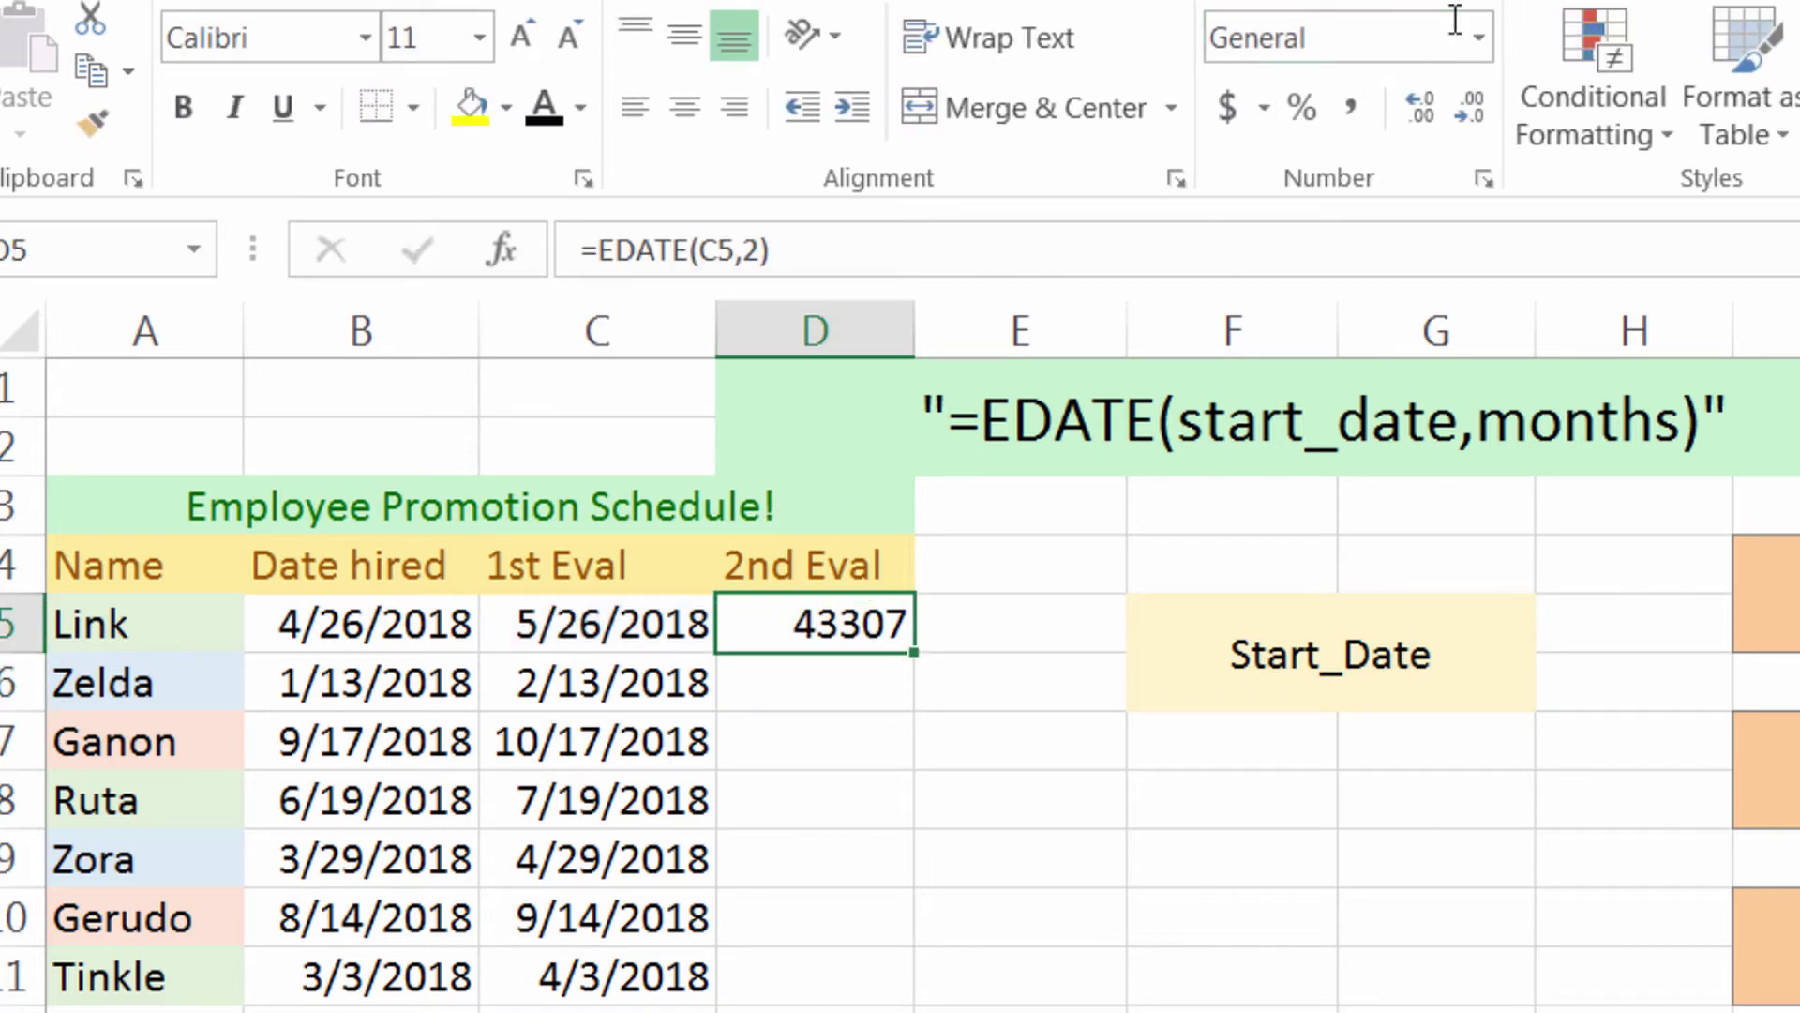
pyautogui.click(1478, 37)
# Format D5 as Short Date, fill it down to D11, and widen column D.
pyautogui.click(1363, 529)
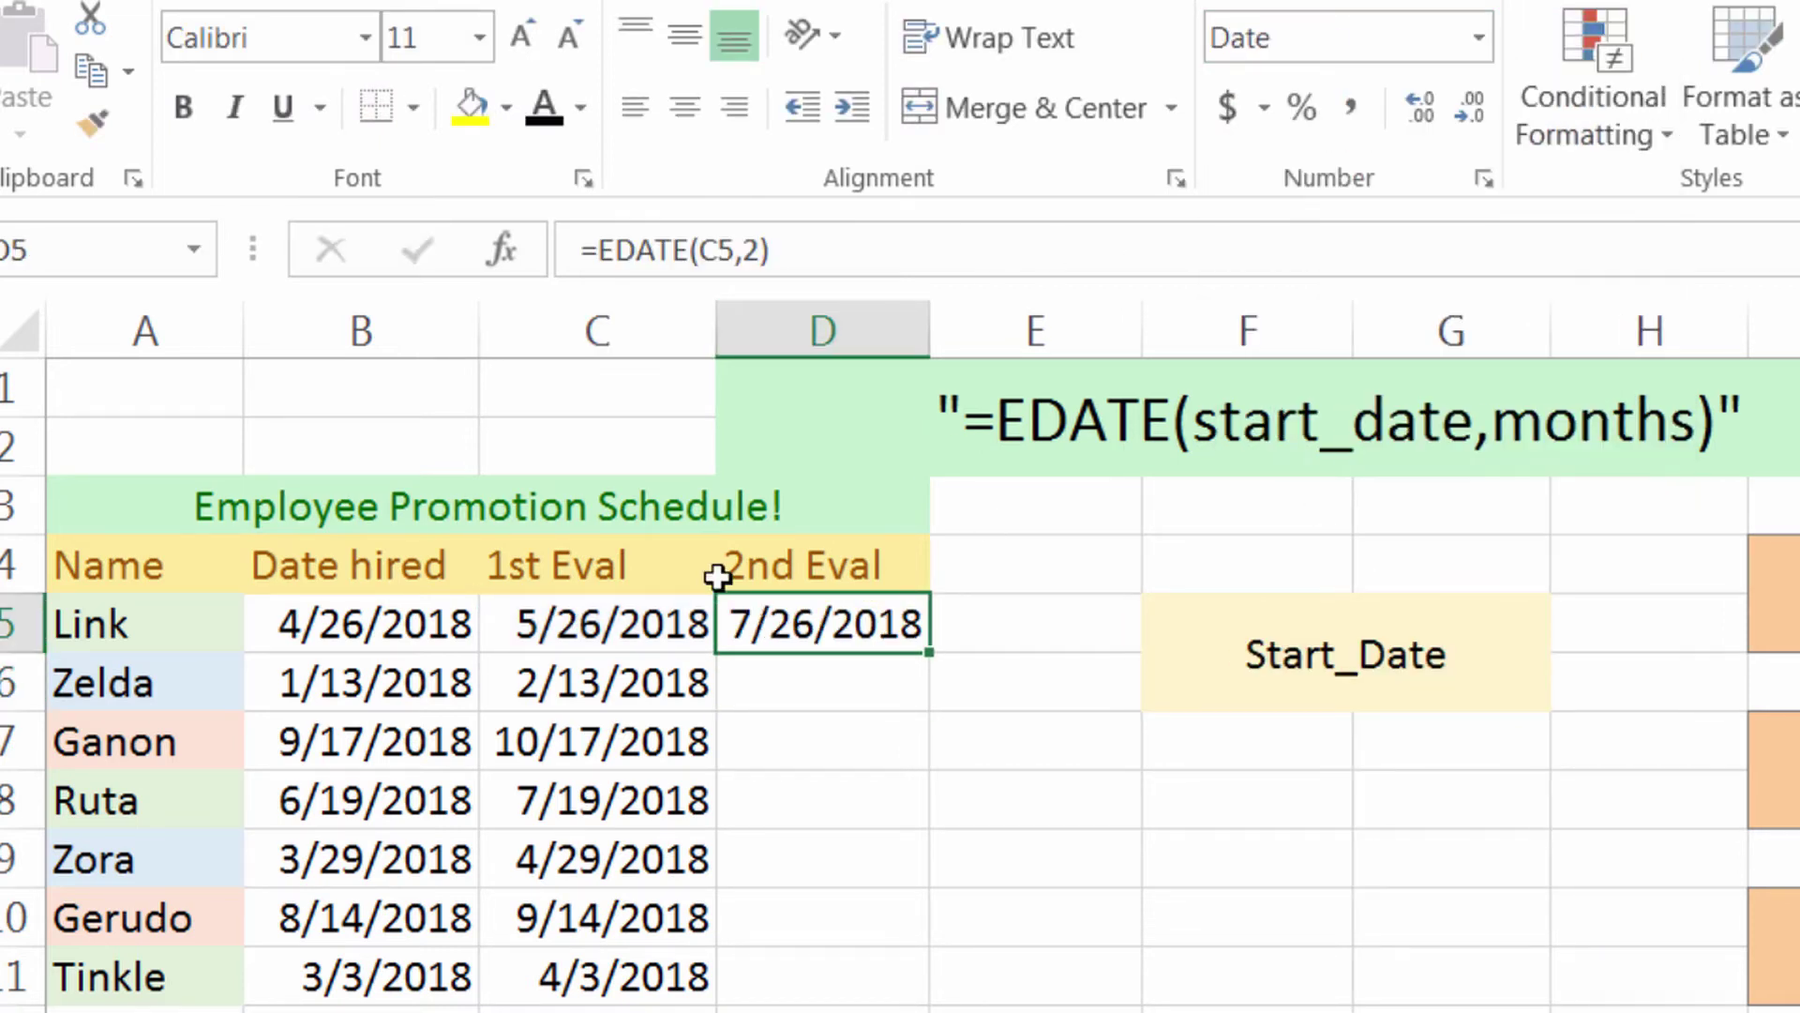
pyautogui.moveTo(926, 652); pyautogui.dragTo(919, 988)
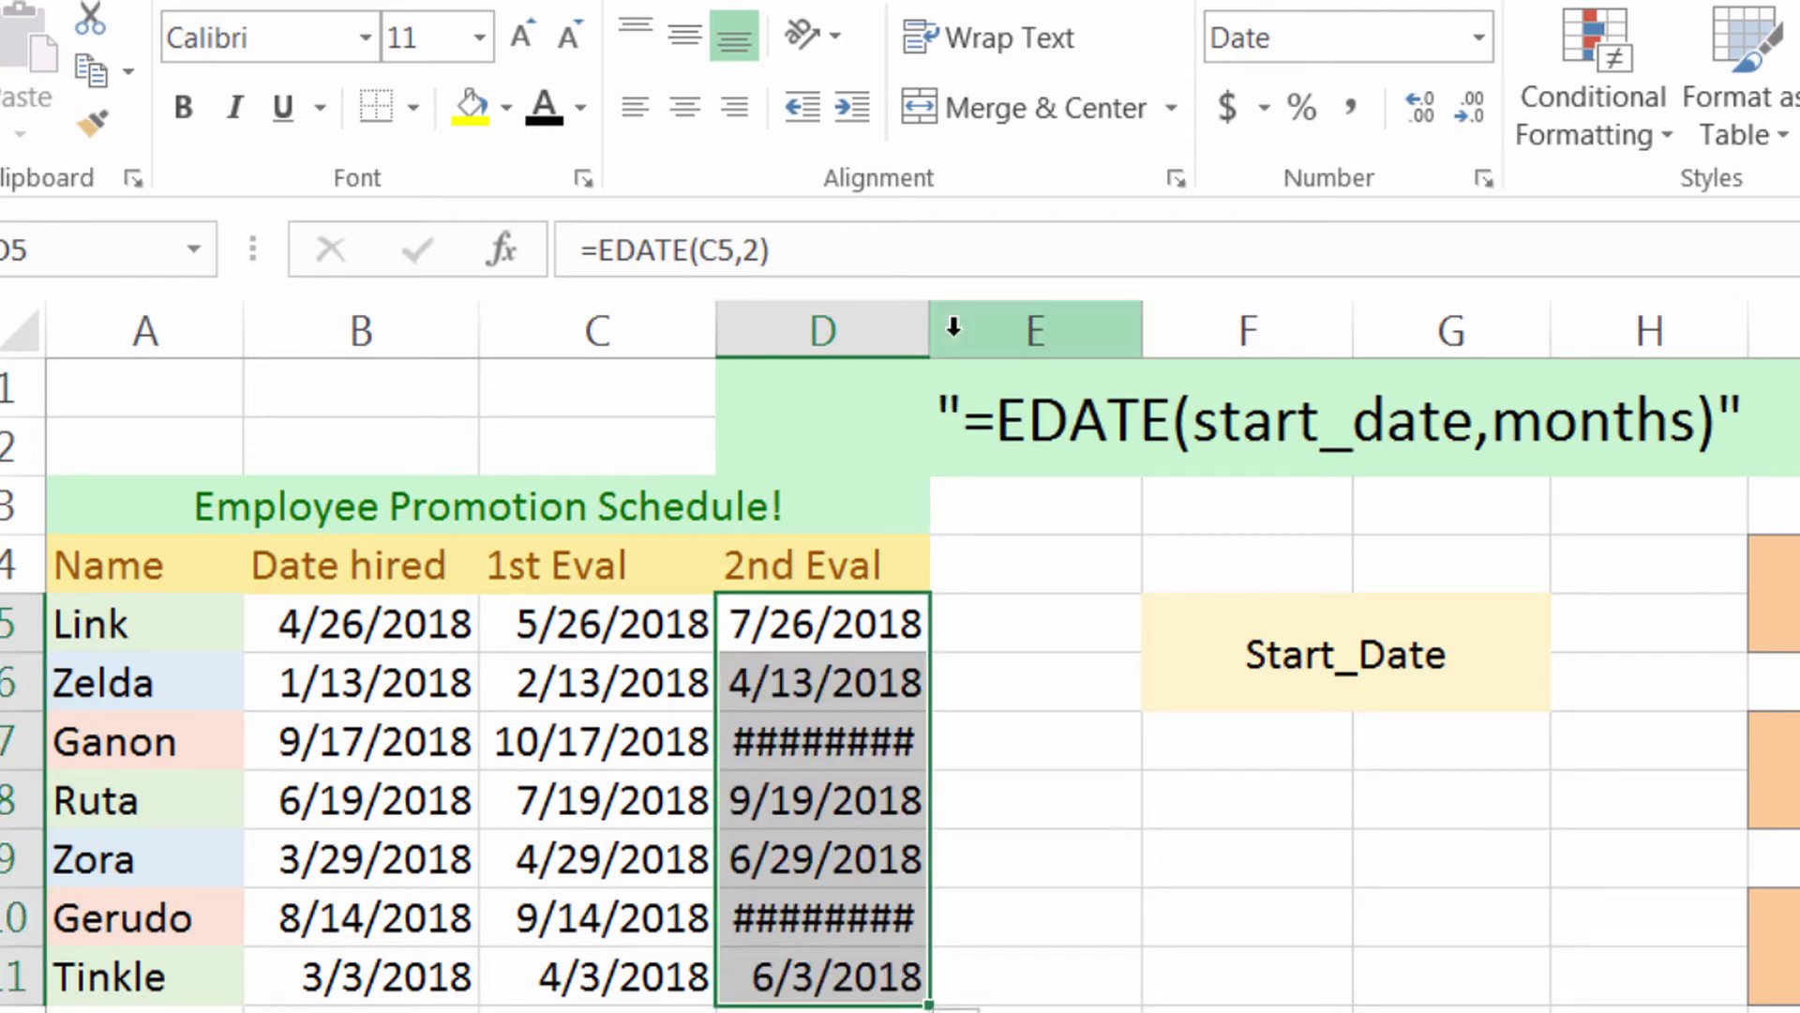
pyautogui.moveTo(930, 327); pyautogui.dragTo(966, 327)
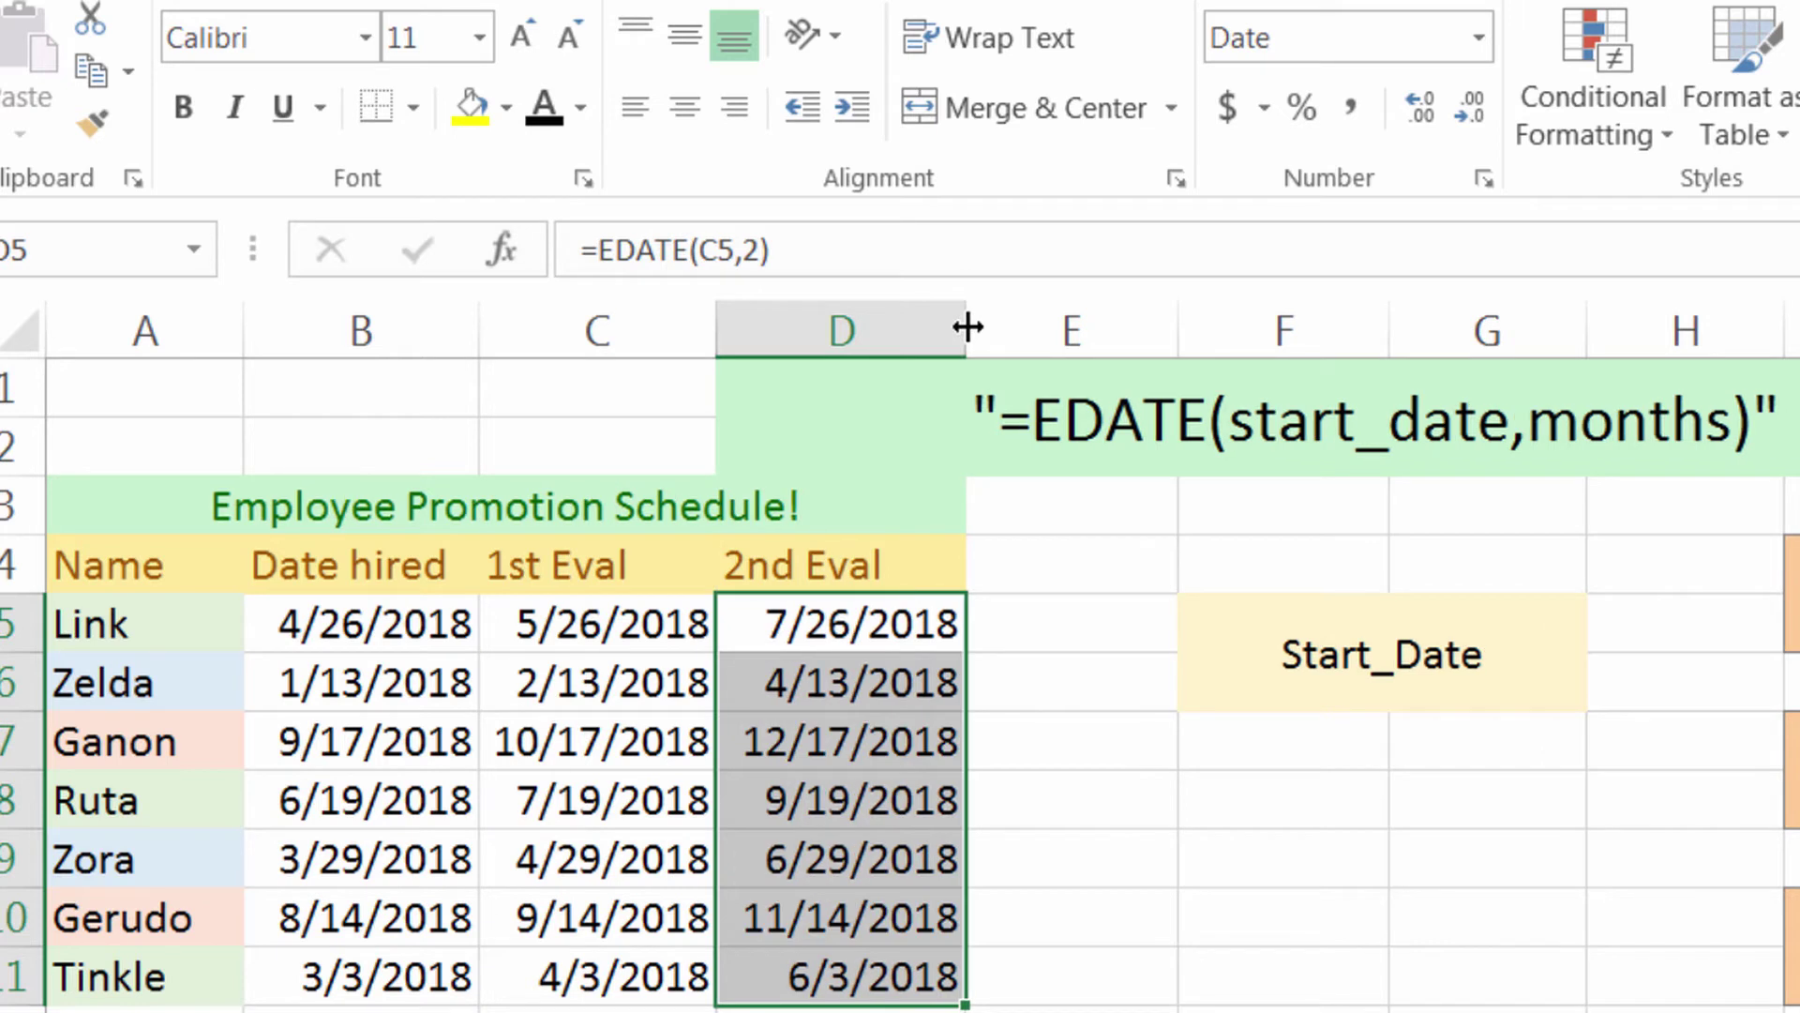
pyautogui.click(778, 973)
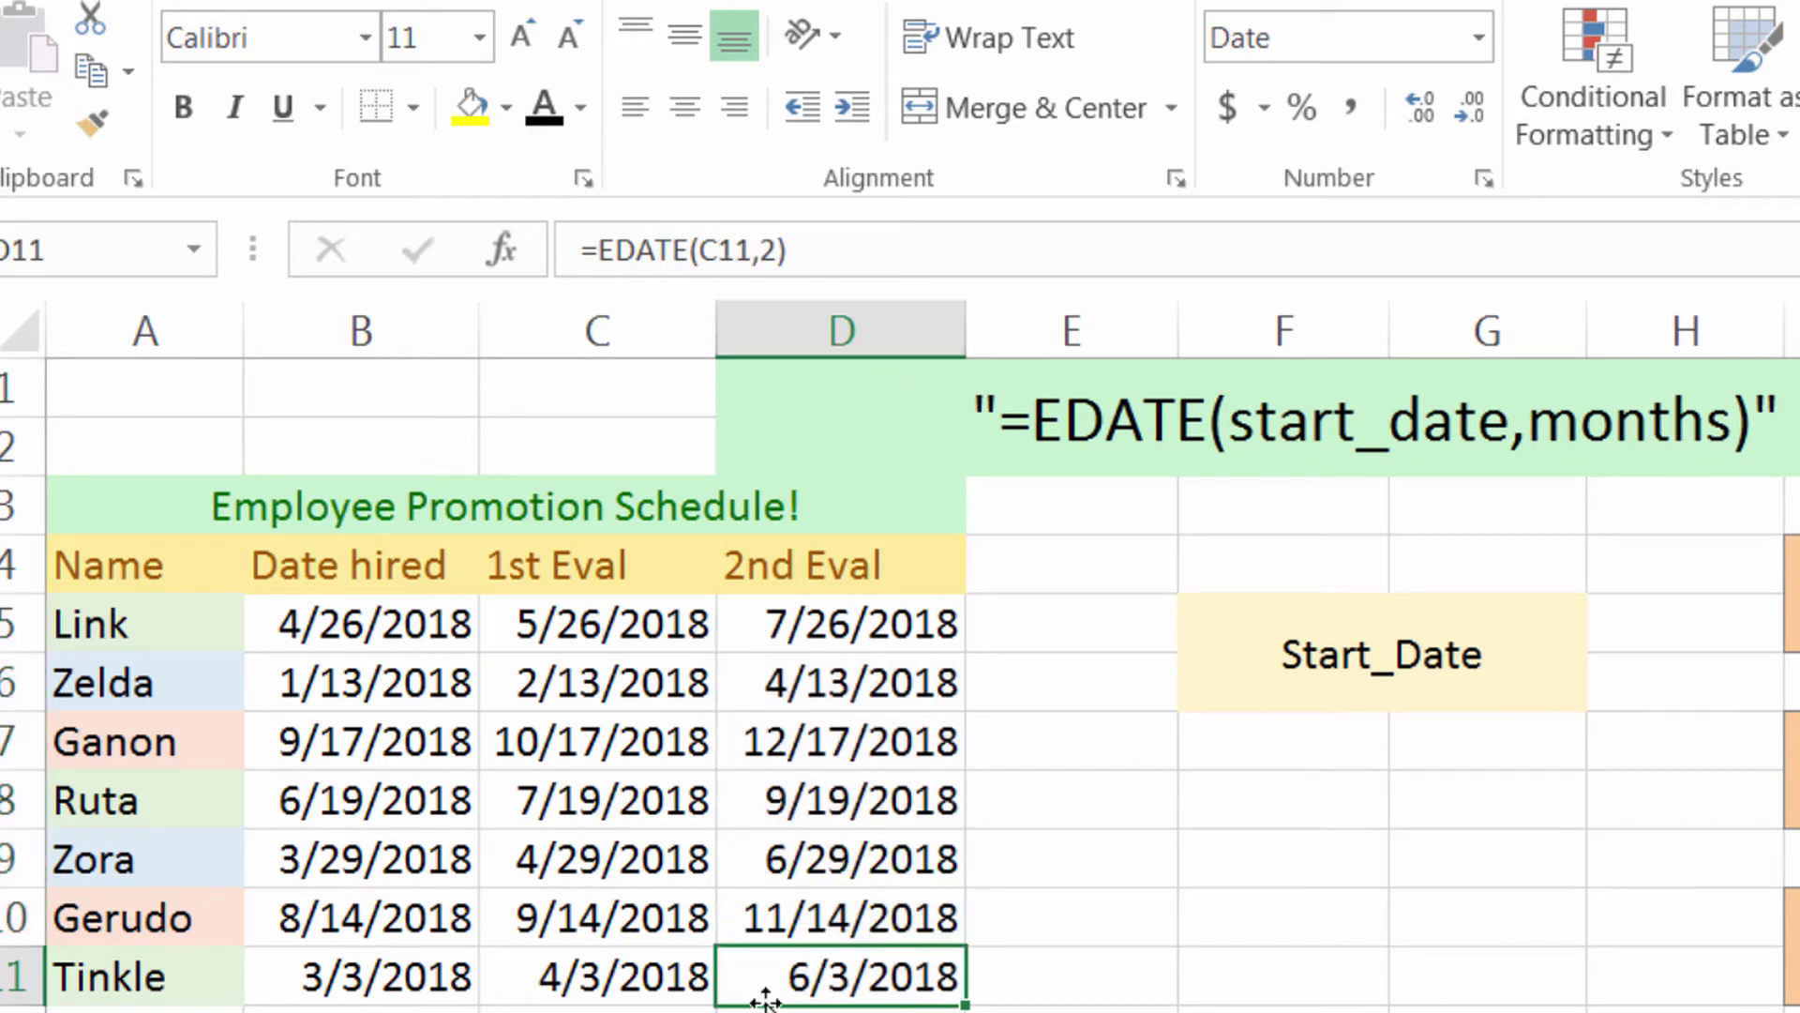